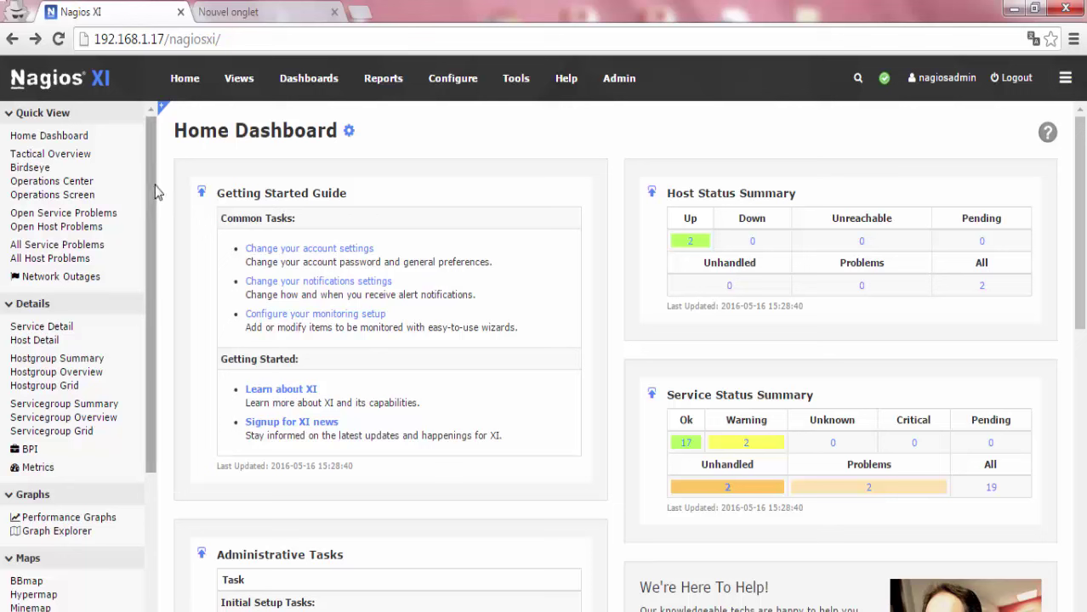
left_click_drag(154, 228, 167, 188)
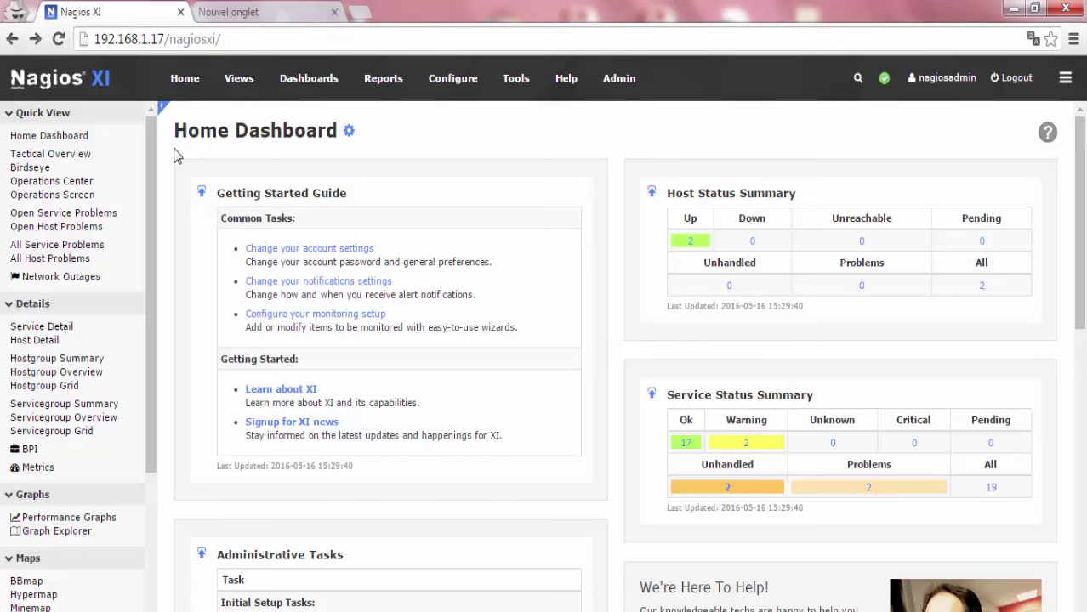
mouse_move(148, 196)
left_mouse_down()
mouse_move(154, 244)
mouse_move(150, 195)
left_mouse_up()
- Create a new dashboard titled Dash-All and open it
left_click(296, 84)
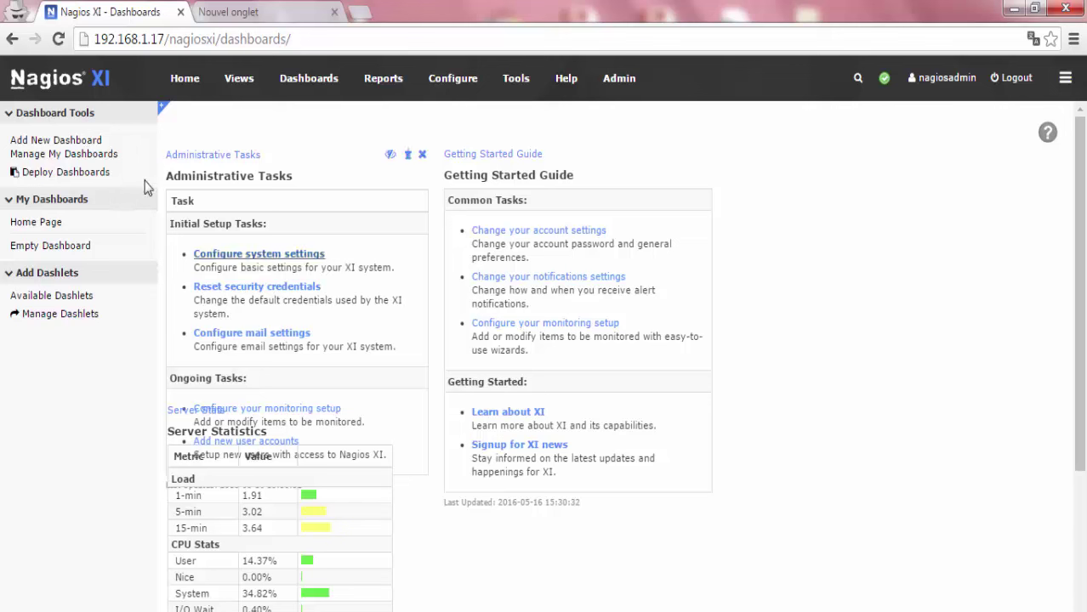
left_click(45, 147)
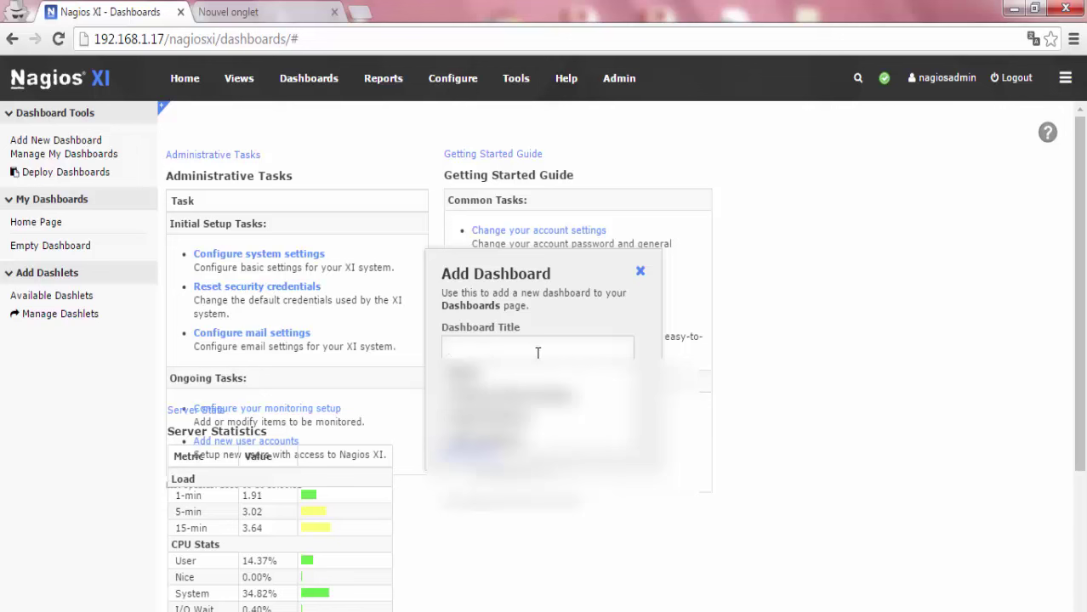
type("Dash")
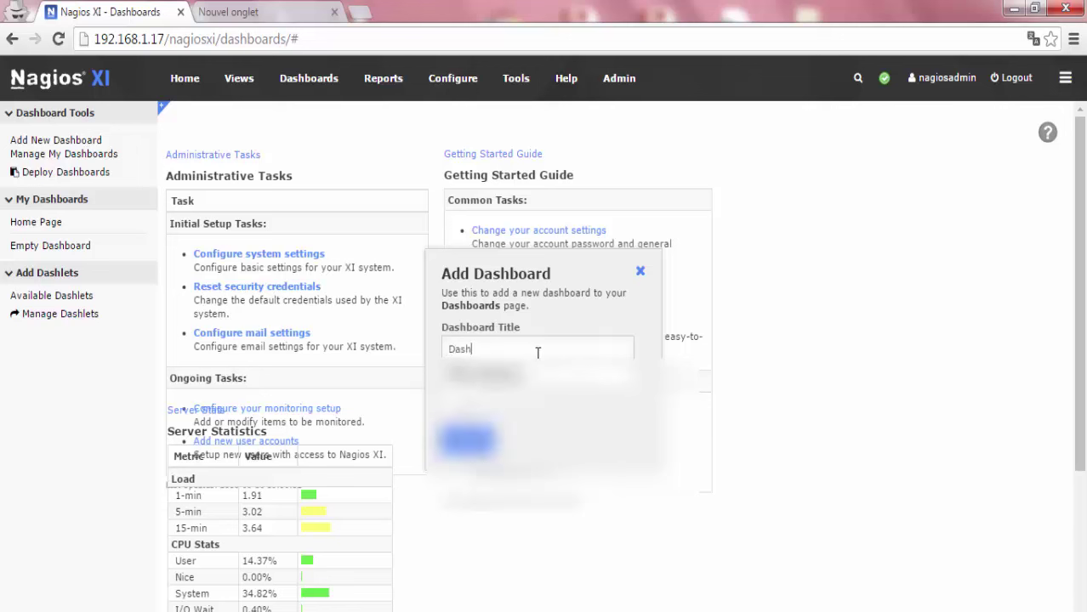
type("-All")
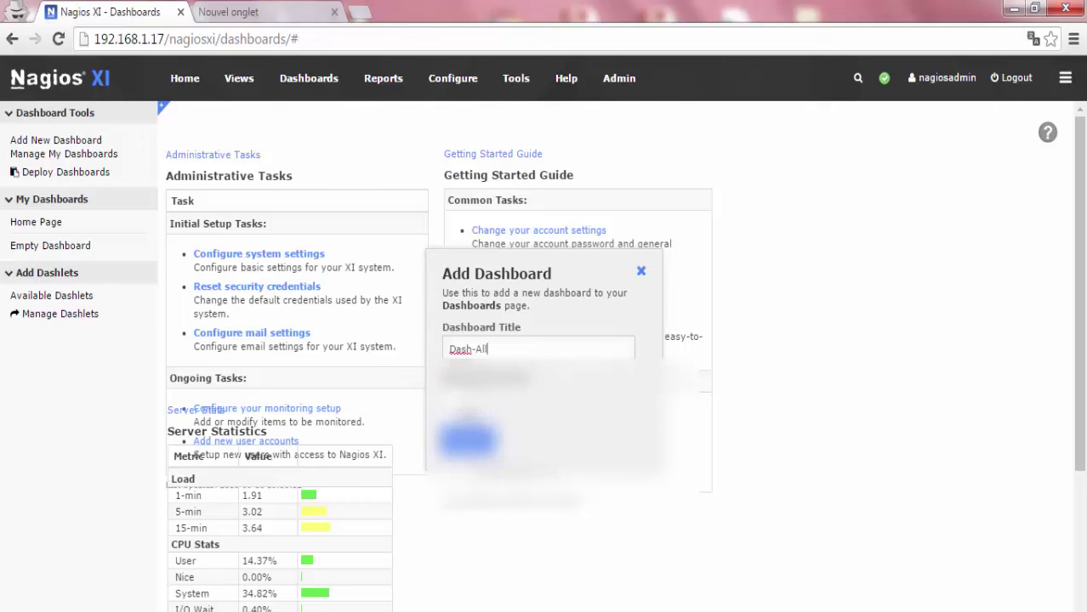
key("Tab")
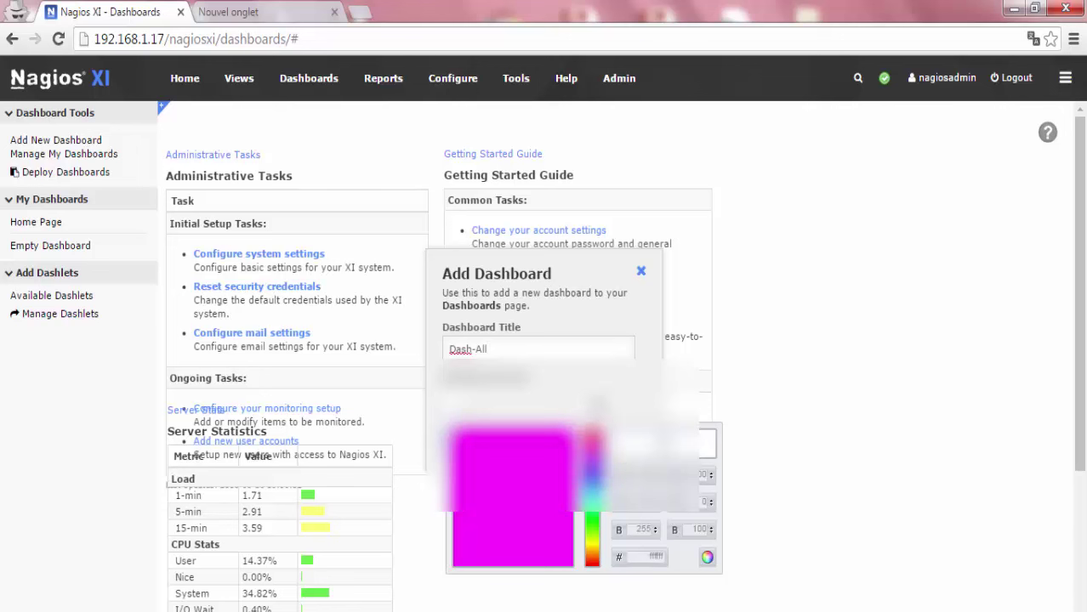
left_click(476, 403)
left_click(483, 440)
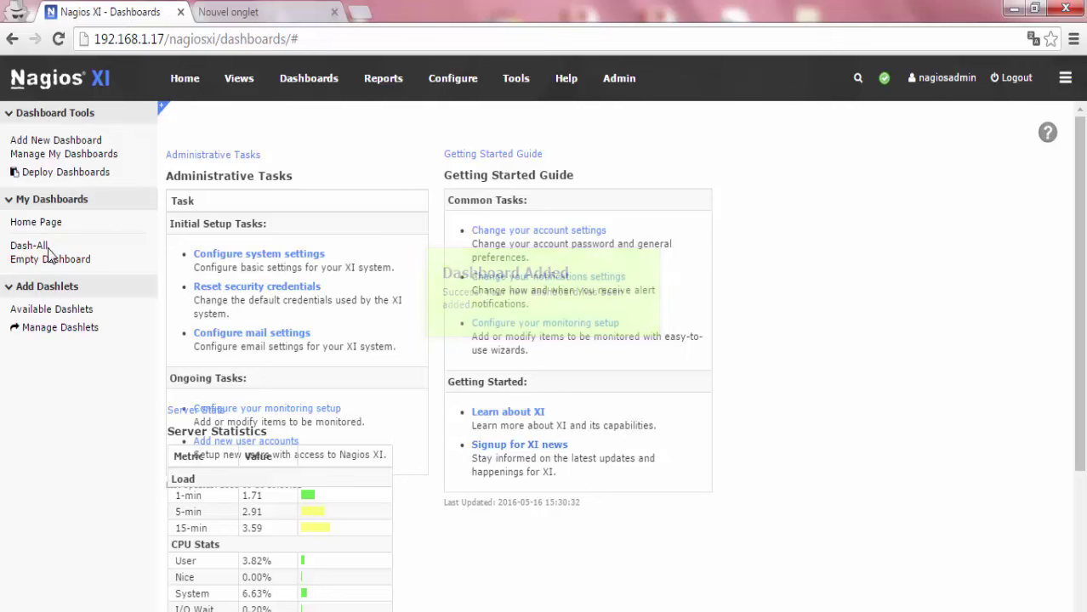
left_click(34, 247)
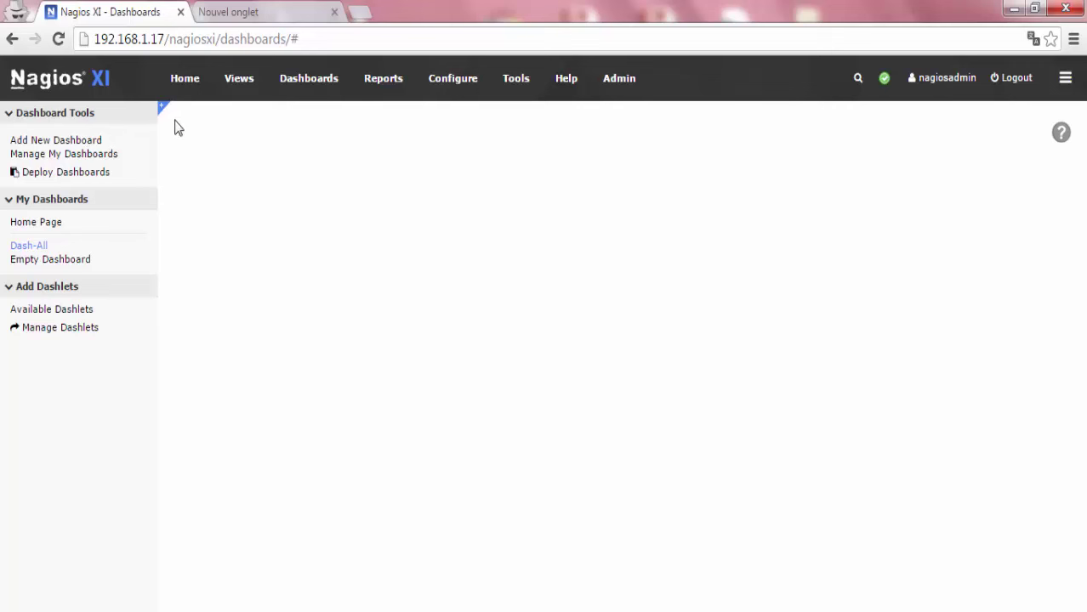
- Go back to the home section and show the Hostgroup Overview page
left_click(184, 86)
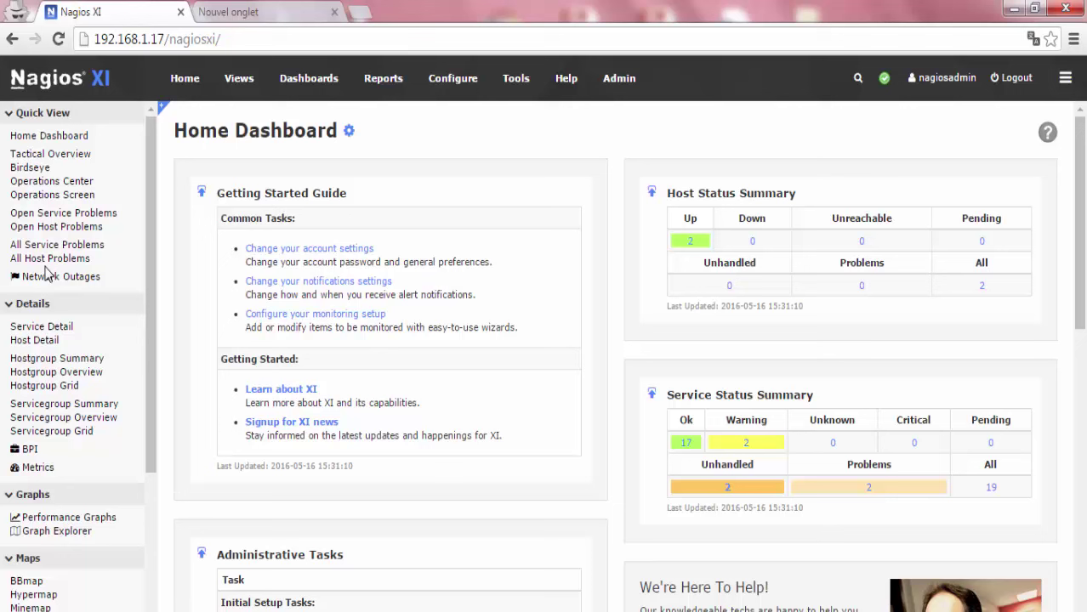
left_click(48, 340)
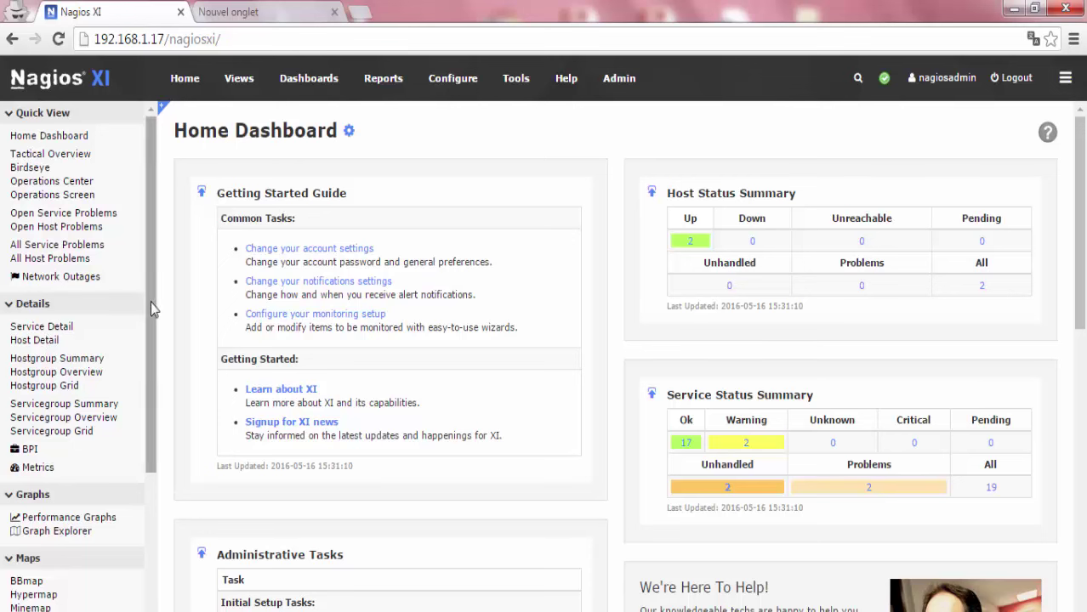
left_click_drag(150, 306, 164, 336)
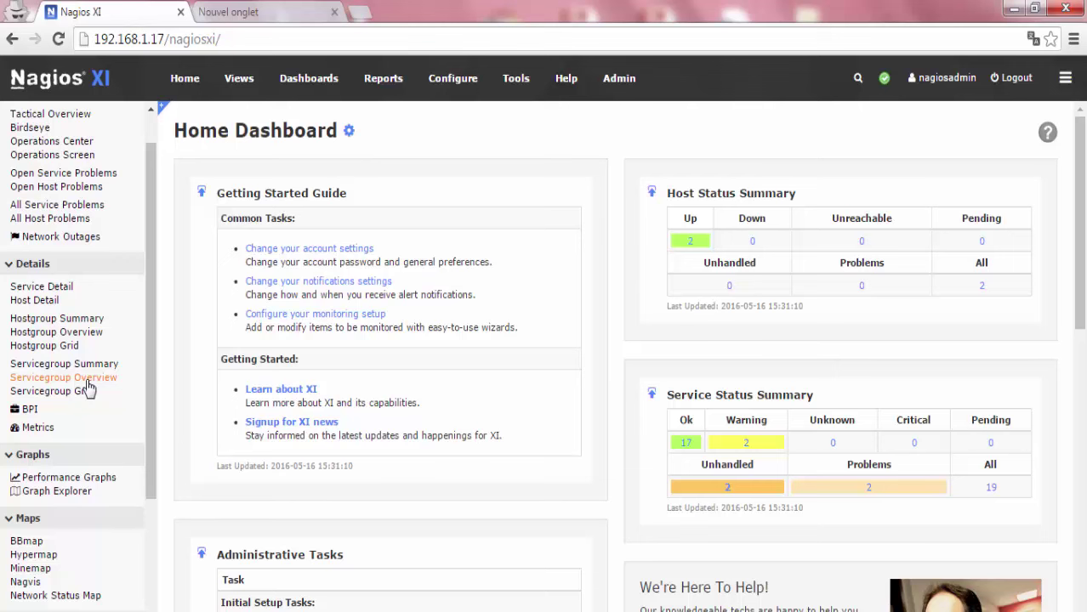
left_click(45, 335)
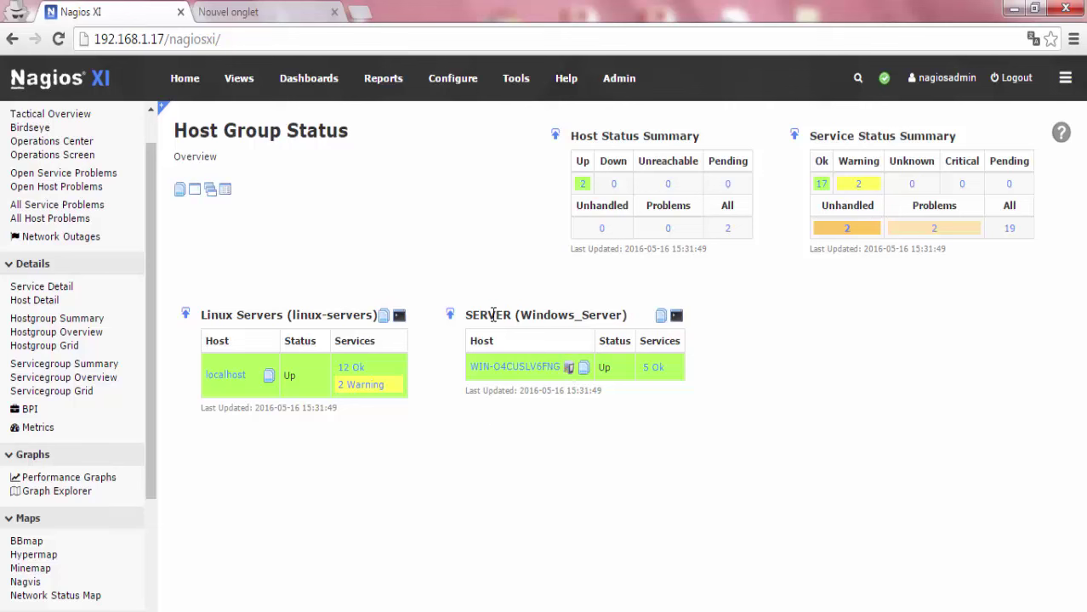
left_click_drag(473, 341, 478, 428)
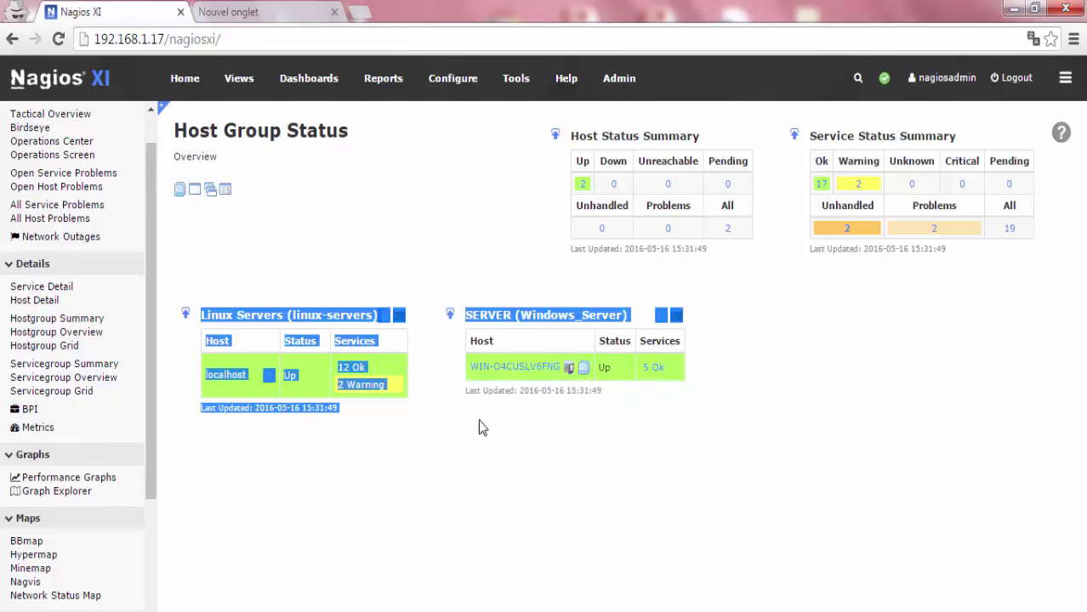
left_click(503, 473)
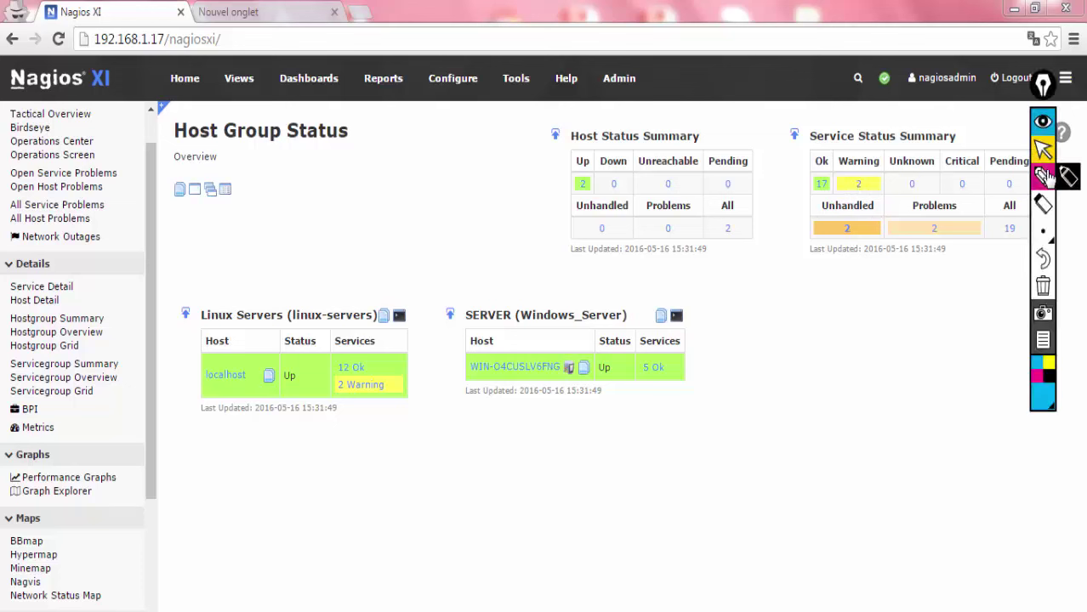
left_click(1043, 176)
mouse_move(450, 278)
left_mouse_down()
mouse_move(456, 332)
mouse_move(455, 273)
mouse_move(453, 317)
left_mouse_up()
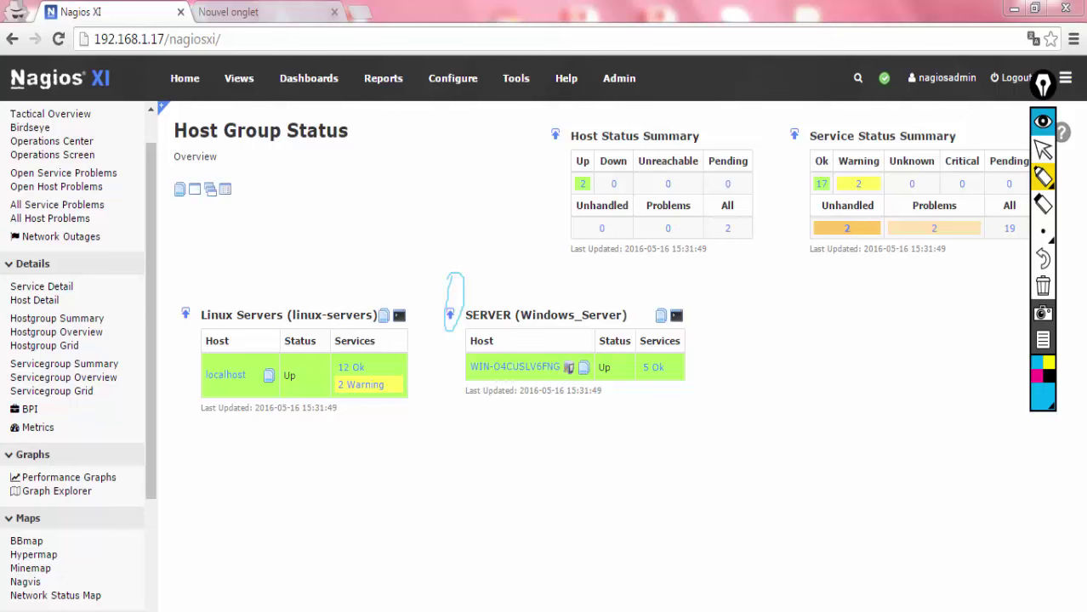
right_click(167, 610)
left_click(161, 611)
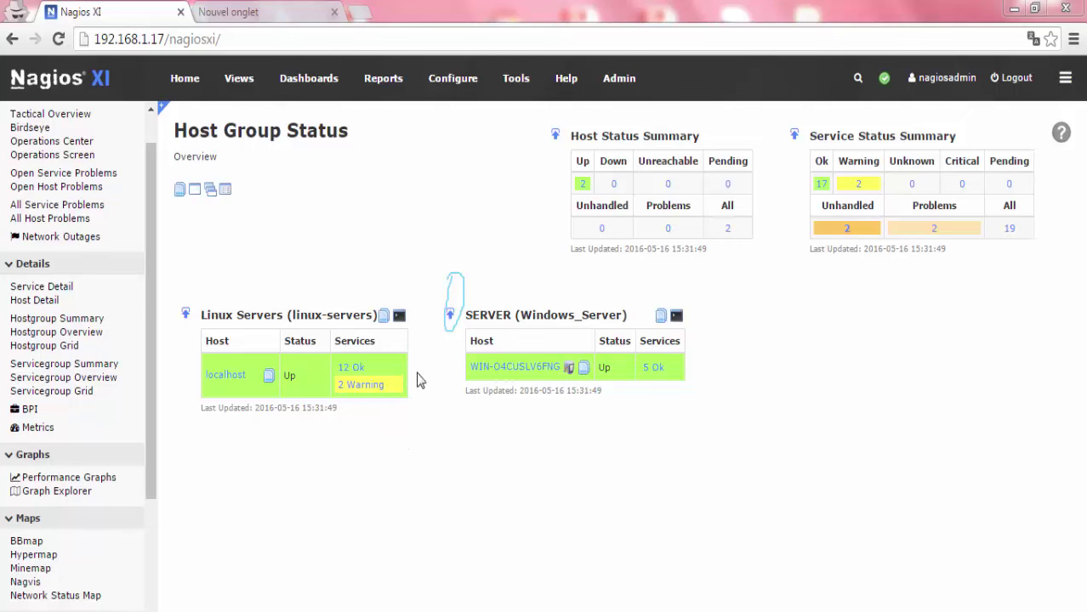
- Add the SERVER (Windows_Server) host group dashlet to the Dash-All dashboard with the title SERVER
left_click(451, 318)
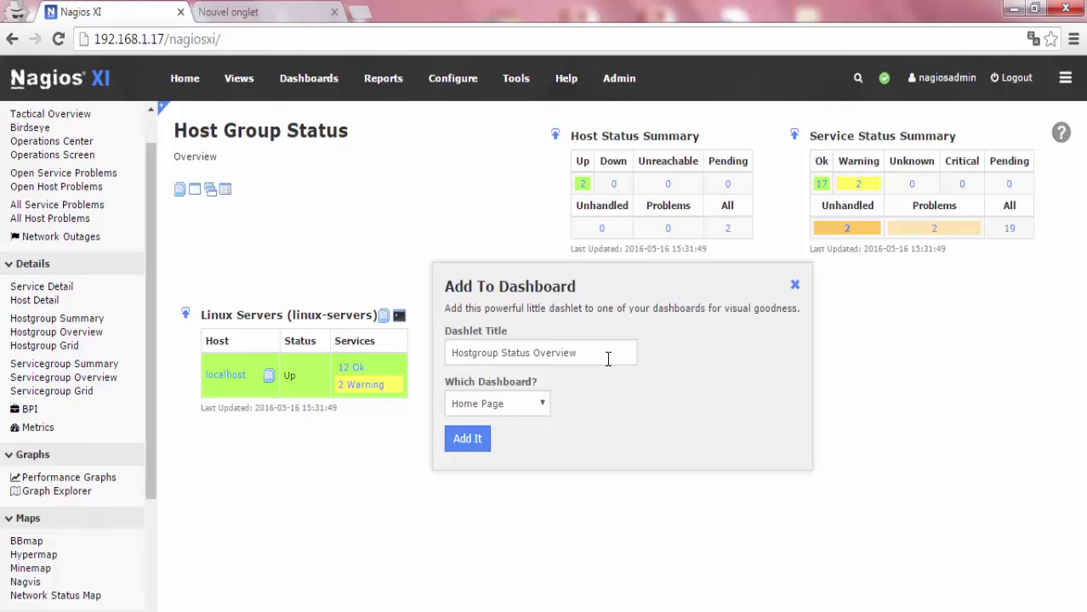
left_click_drag(608, 359, 451, 365)
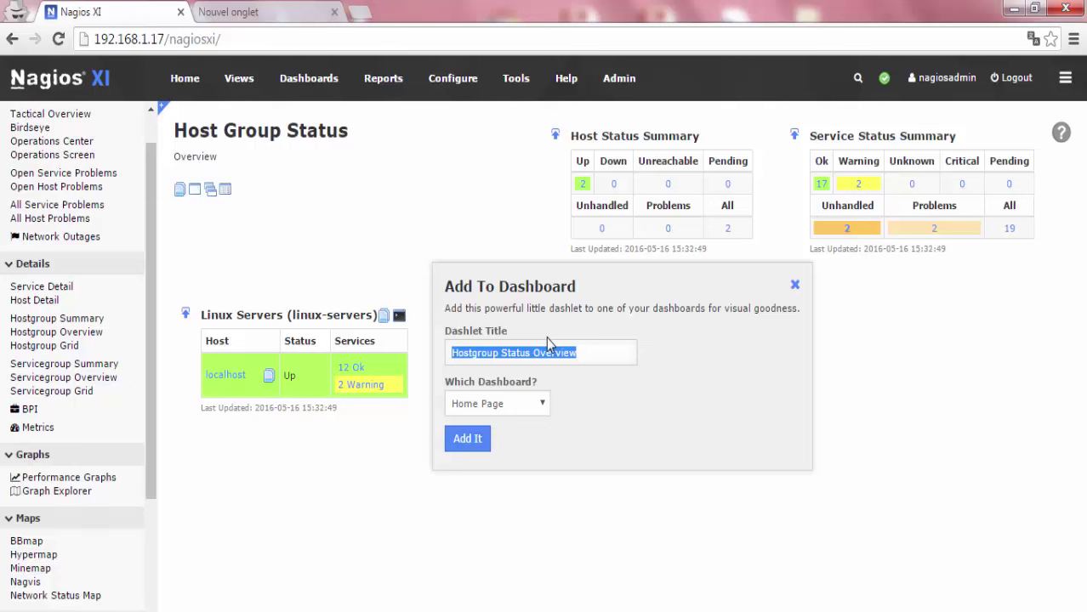
key("BackSpace")
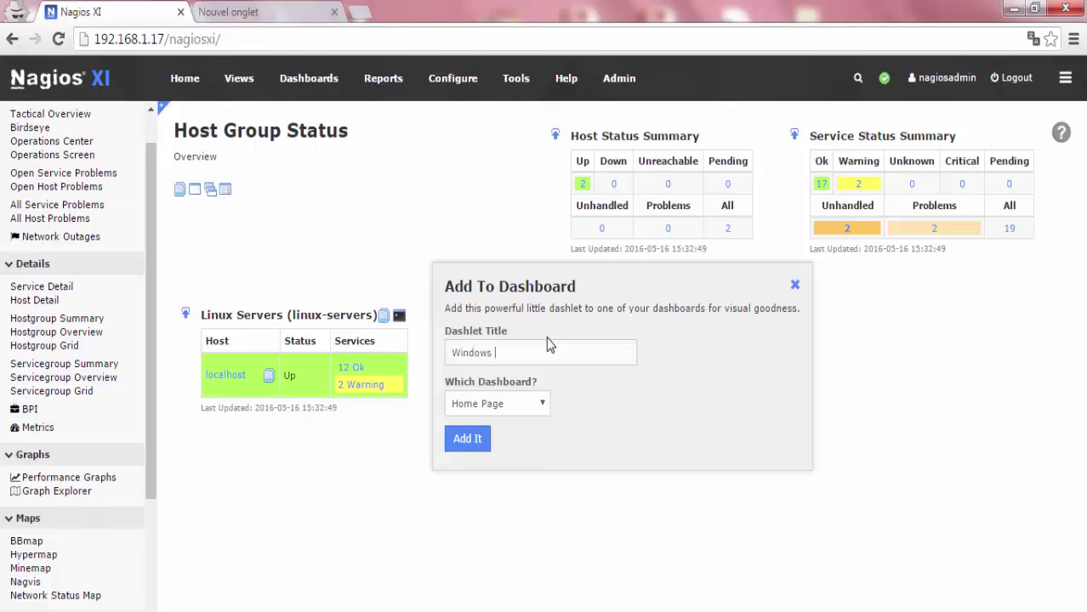
key("BackSpace")
key("BackSpace")
key("BackSpace")
key("BackSpace")
key("BackSpace")
key("BackSpace")
key("BackSpace")
key("BackSpace")
left_click(504, 405)
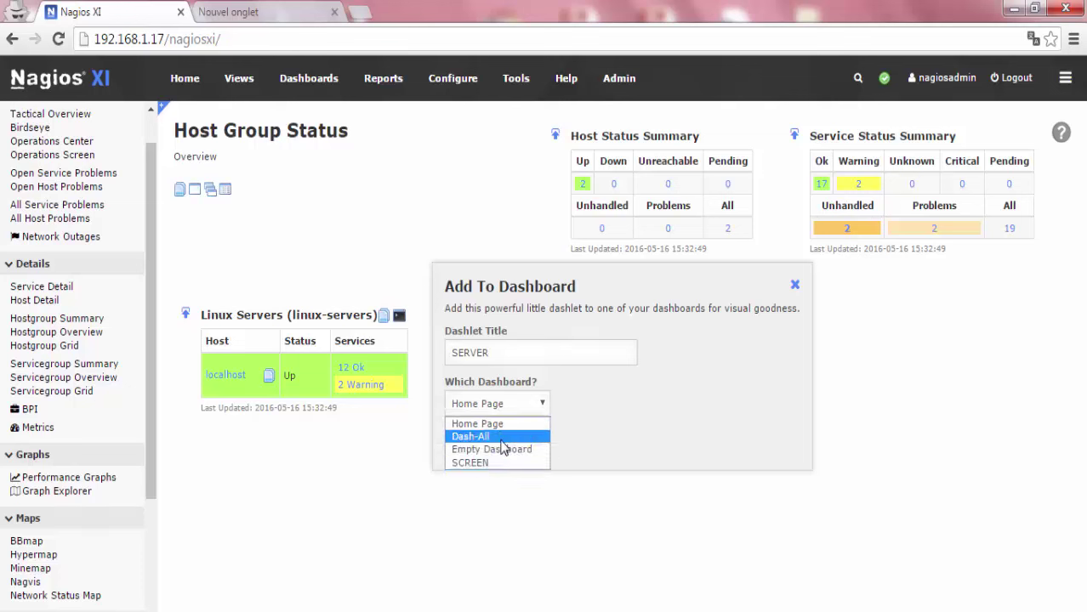
left_click(500, 437)
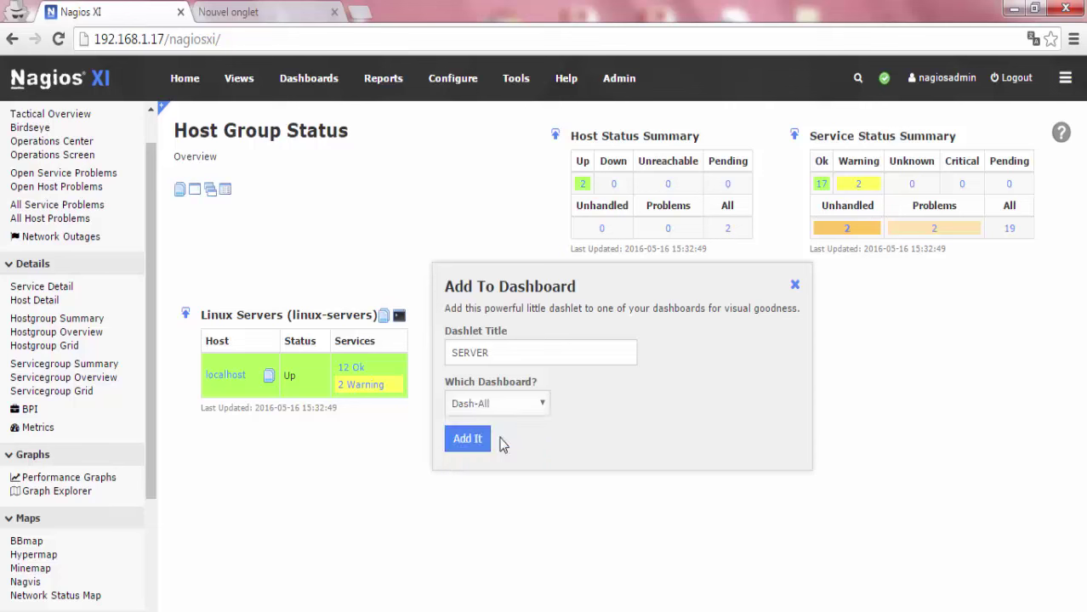
left_click(456, 442)
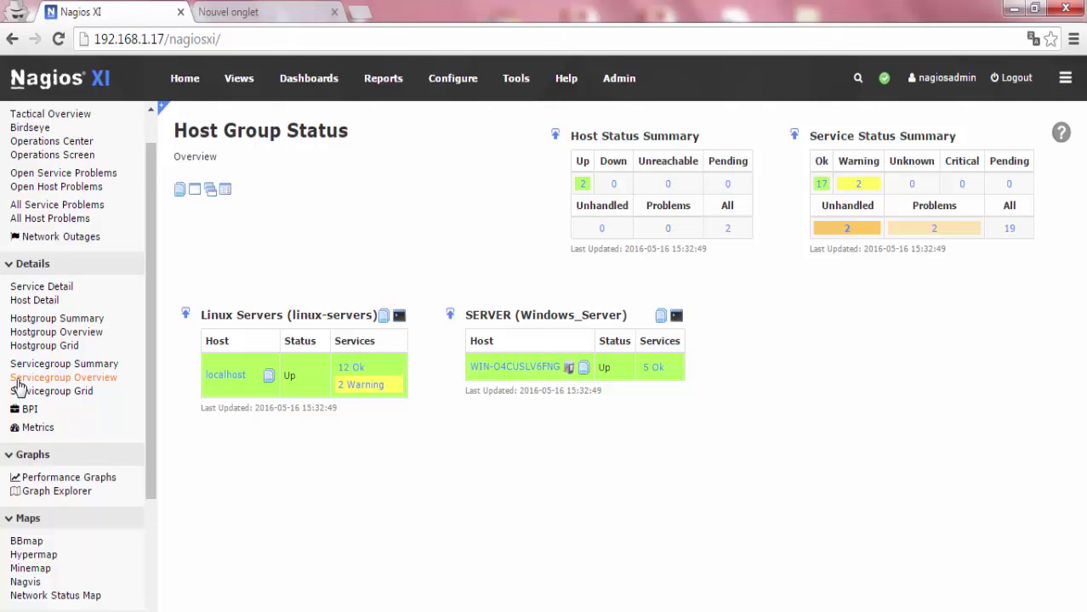
- Add the PING service group dashlet from the Servicegroup Overview to the Dash-All dashboard, keeping its default title
left_click(88, 380)
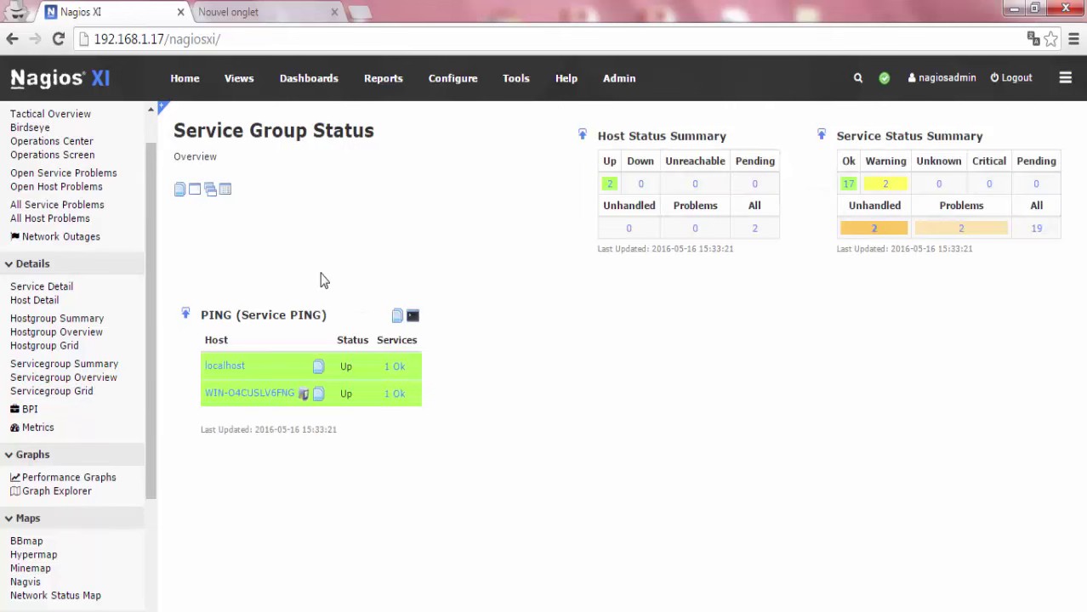
left_click(188, 322)
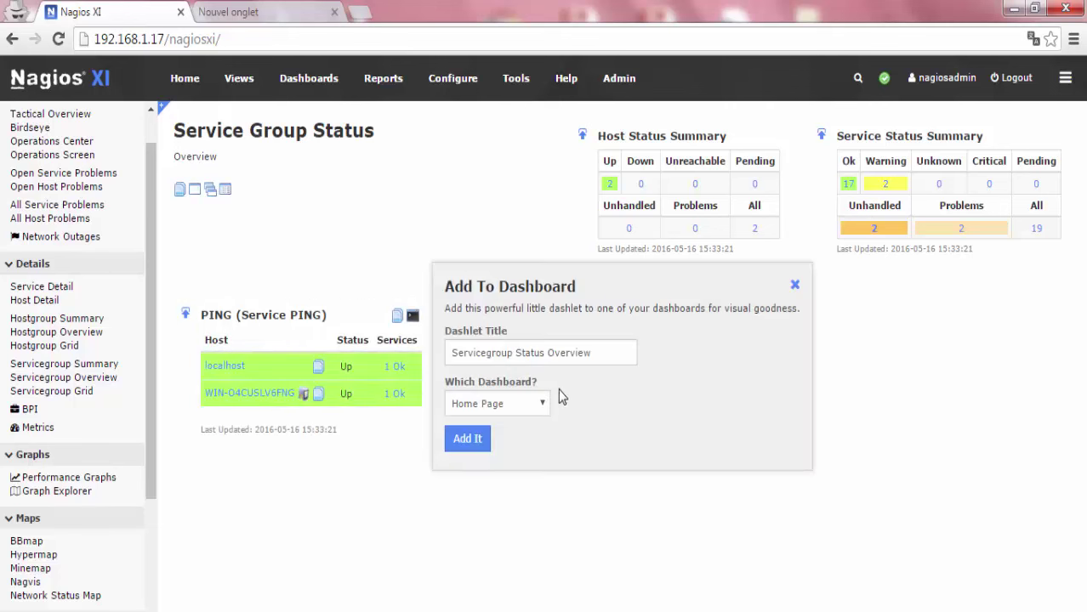
left_click(531, 405)
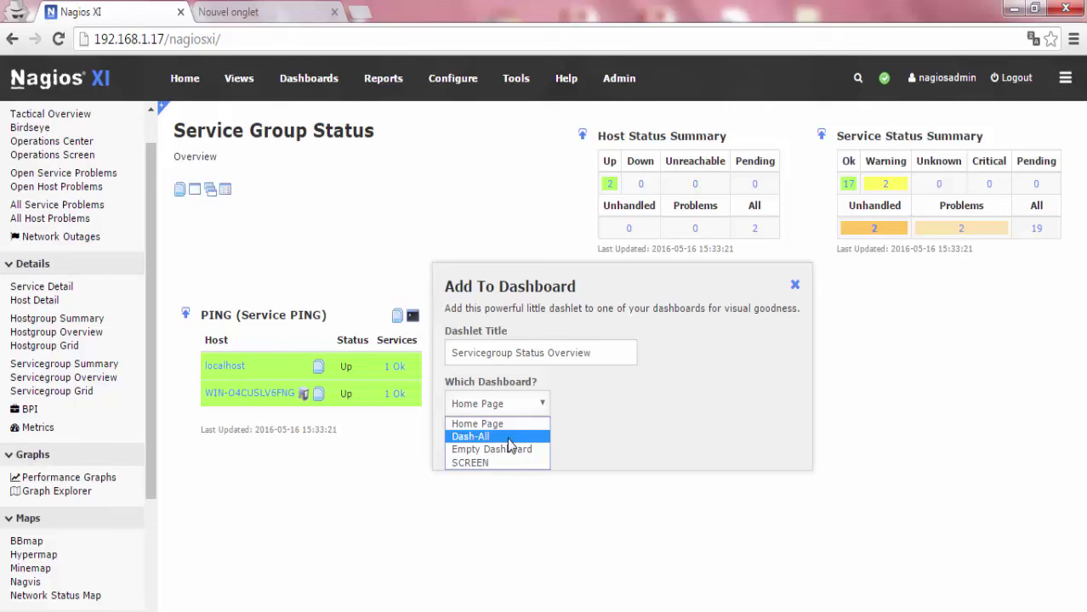
left_click(508, 437)
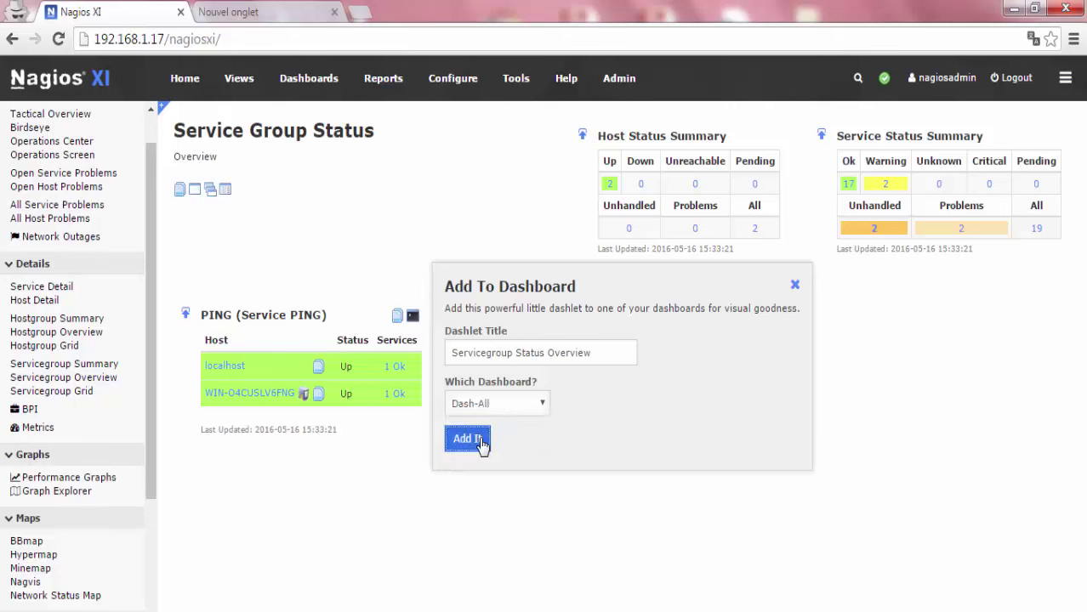
left_click(467, 439)
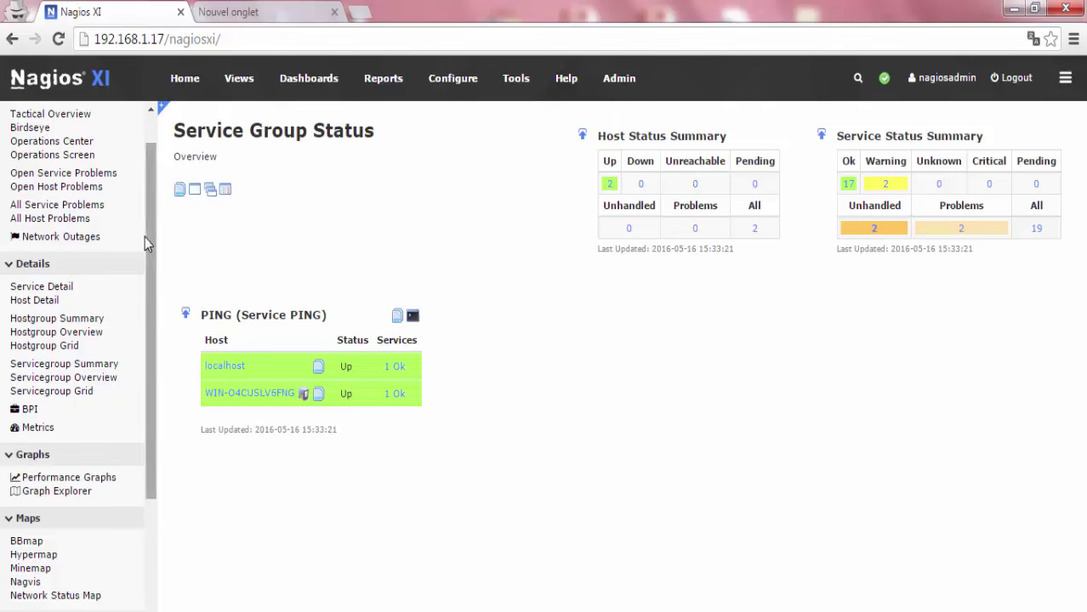
- Show the BBmap page and bring up the form for adding its Status Grid to a dashboard
left_click_drag(152, 231, 147, 374)
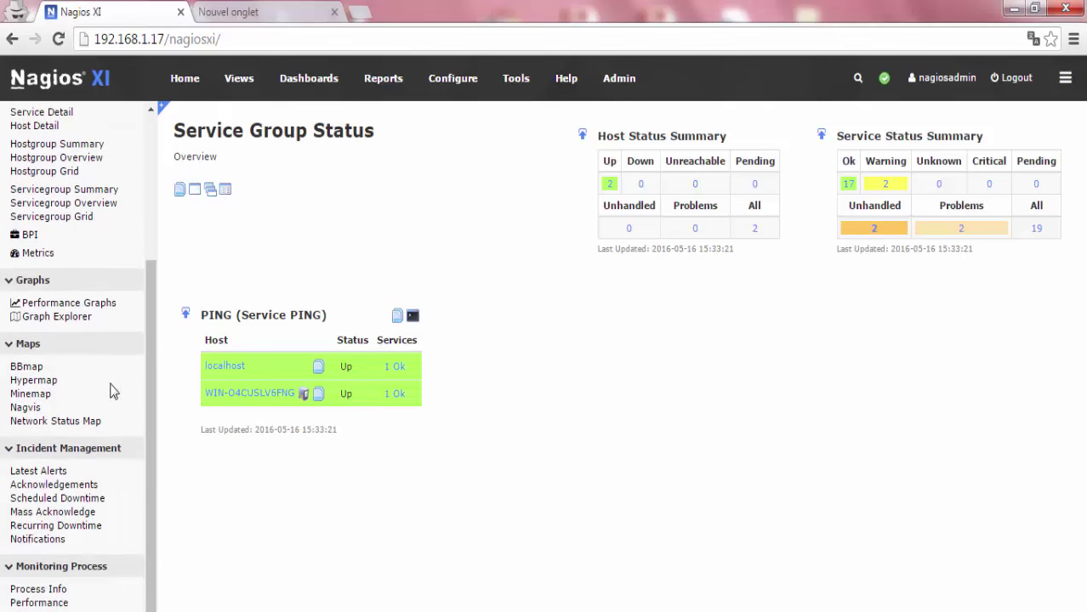
left_click(34, 367)
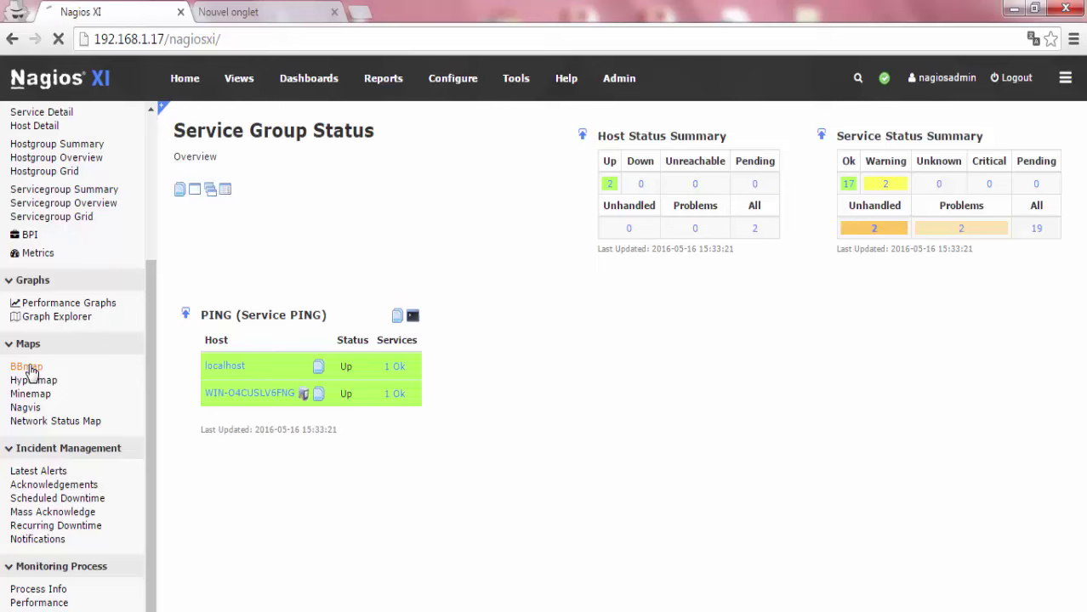
left_click(187, 229)
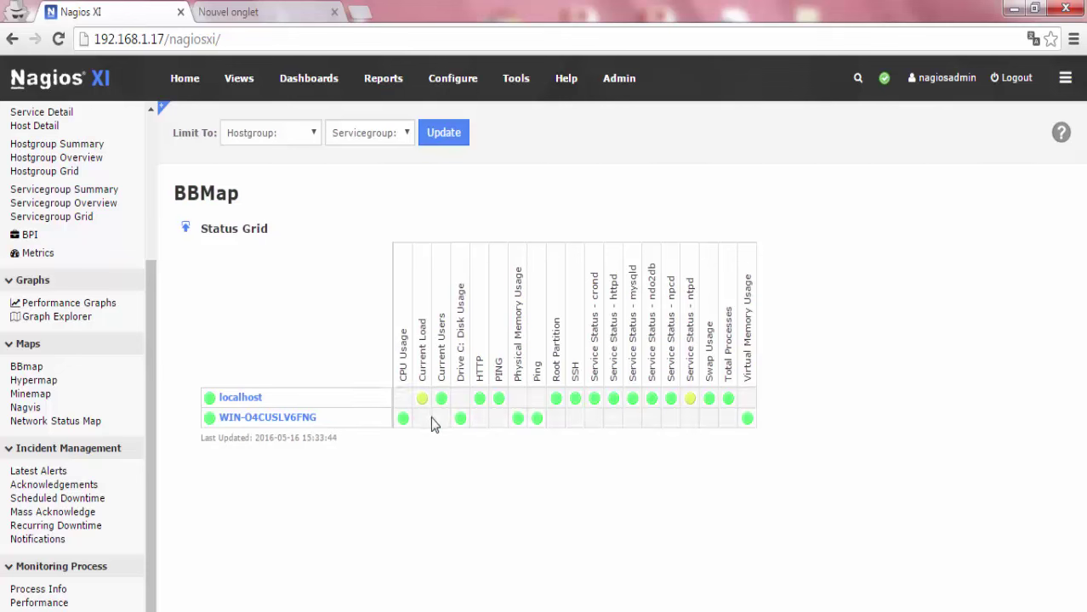
mouse_move(425, 412)
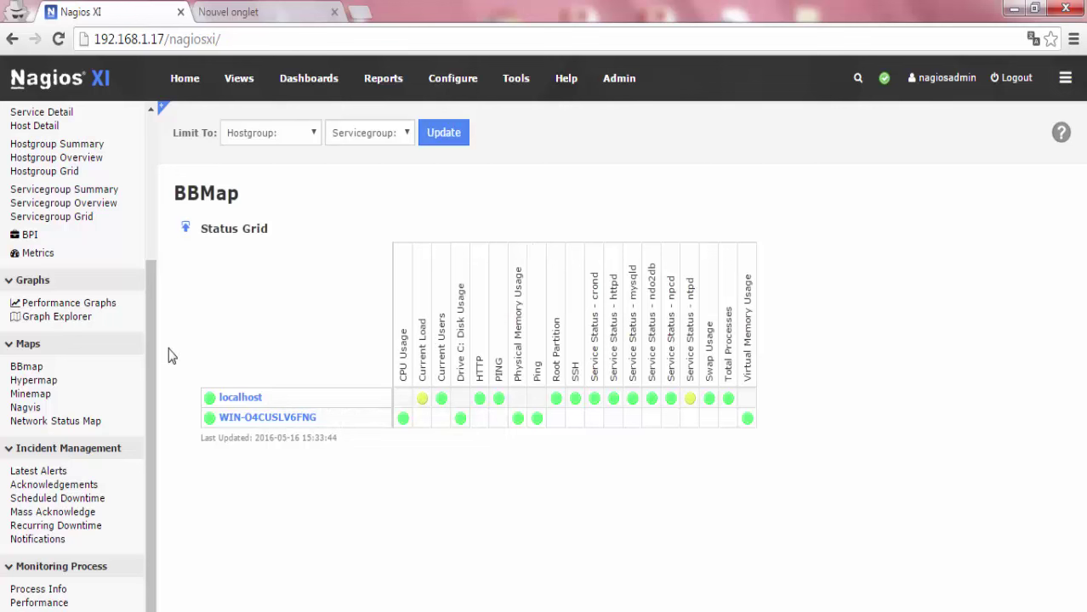
- Look through the Latest Alerts, Acknowledgements and Notifications pages of Incident Management, then return to Latest Alerts
left_click(49, 473)
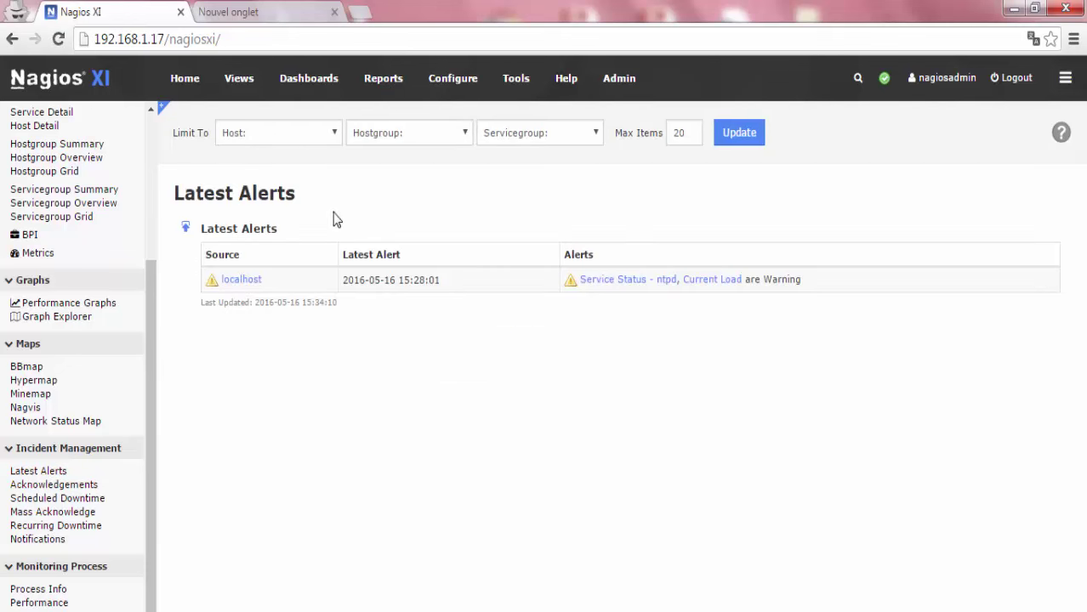
left_click(68, 485)
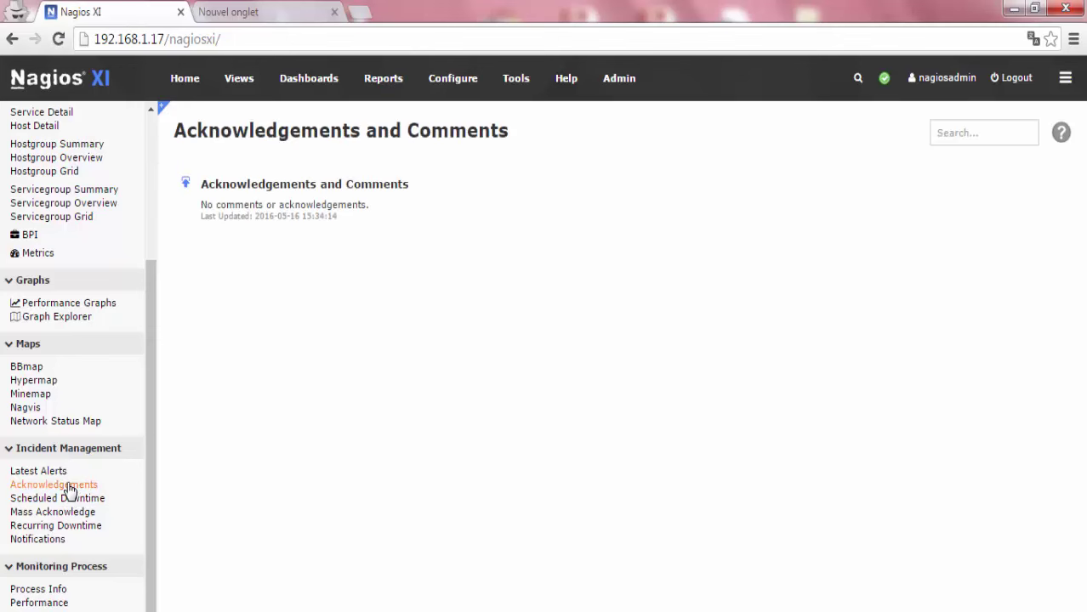
left_click(50, 541)
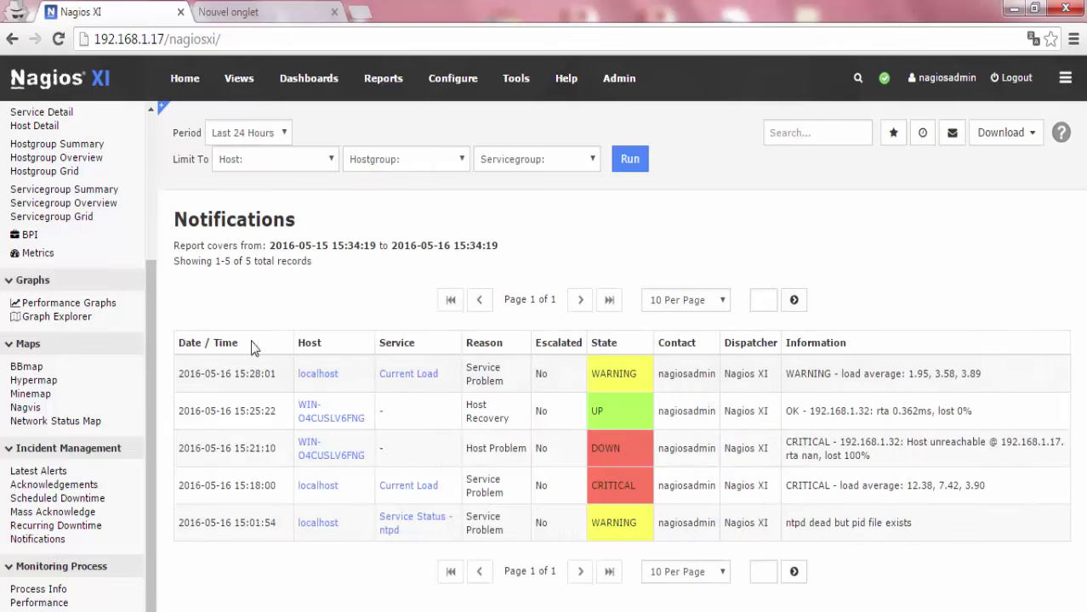
left_click(39, 472)
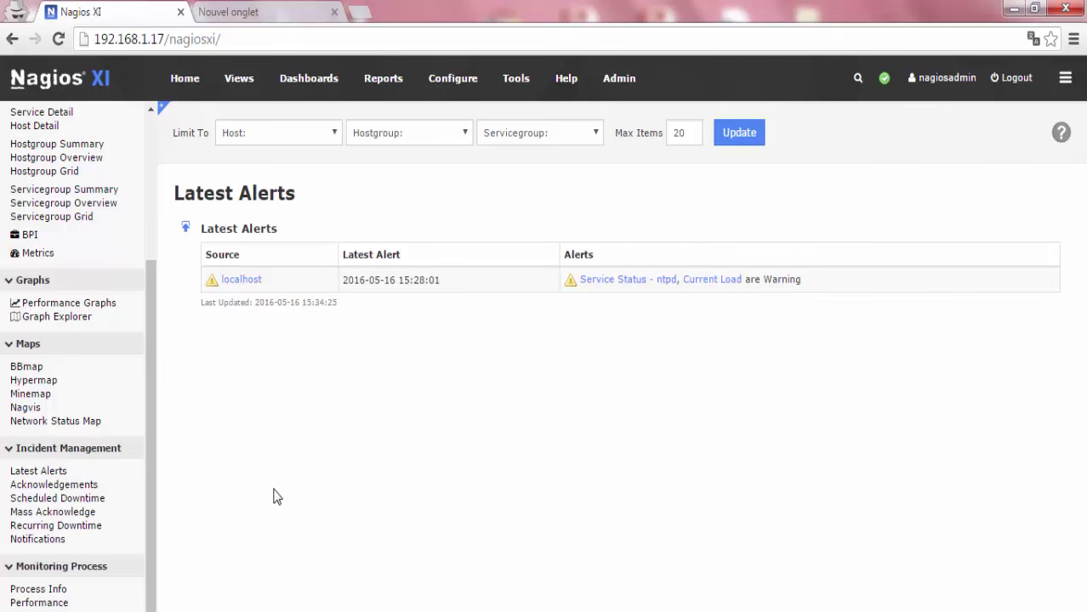
- Add the Latest Alerts dashlet to the Dash-All dashboard with the title Alerts
left_click(185, 228)
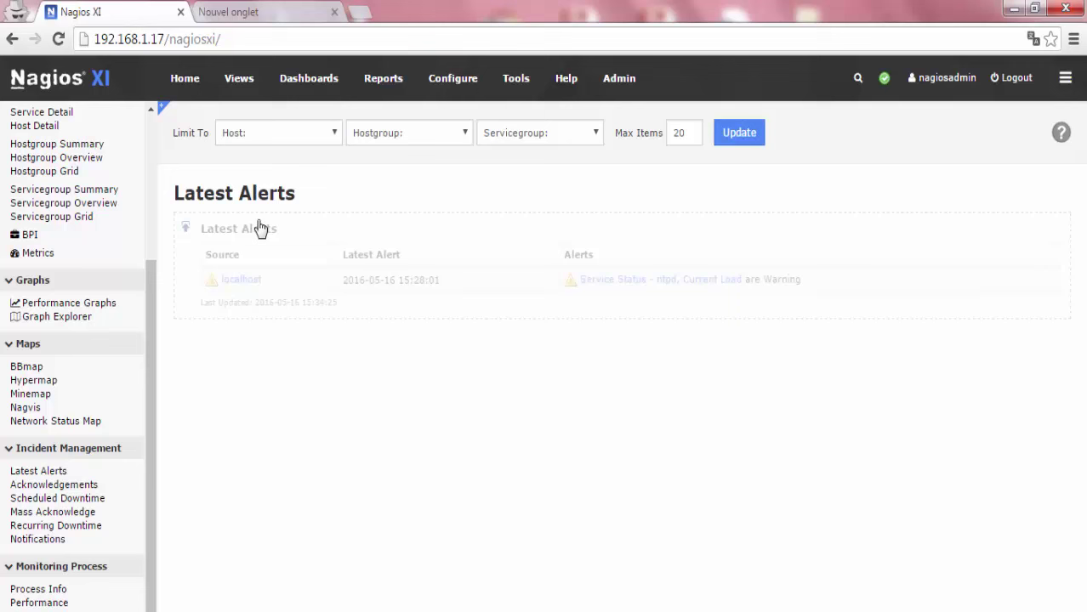
left_click(187, 228)
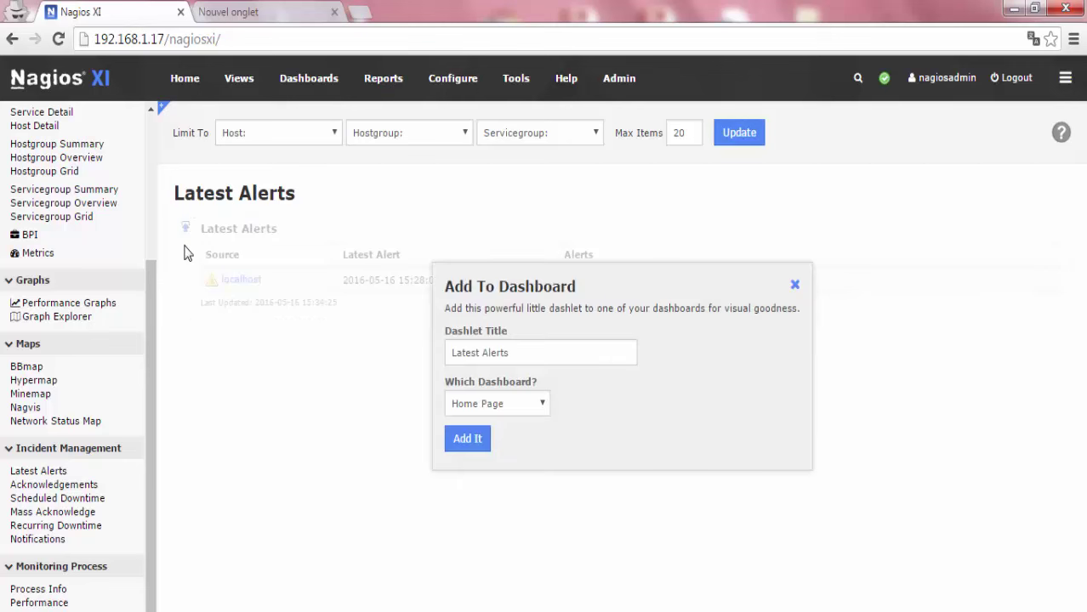
left_click(505, 401)
left_click(516, 440)
left_click_drag(523, 357, 428, 357)
left_click(424, 359)
key("ctrl+a")
double_click(444, 355)
key("BackSpace")
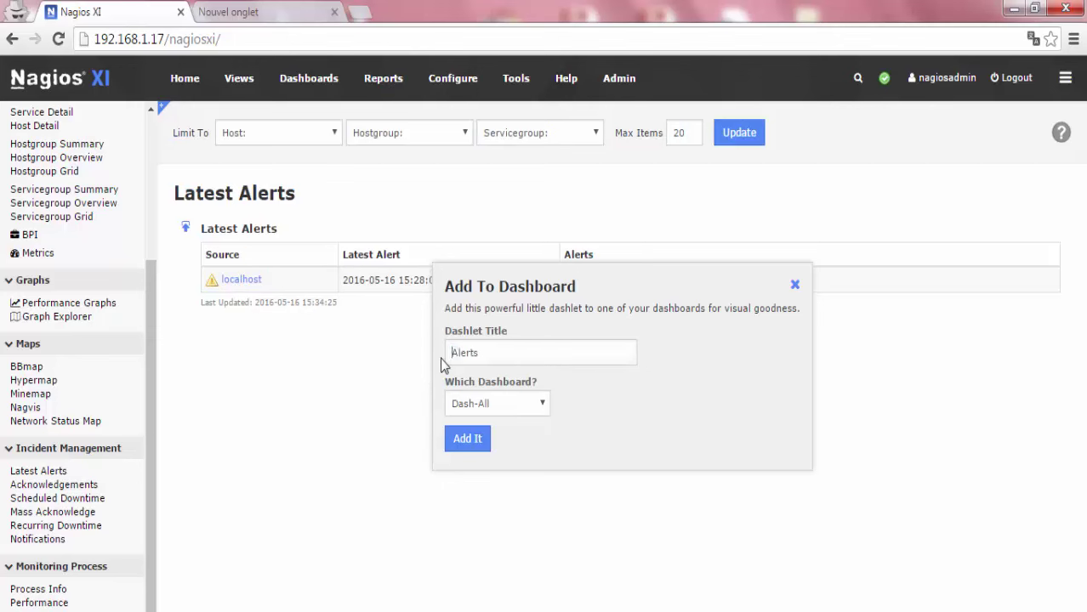
left_click(466, 438)
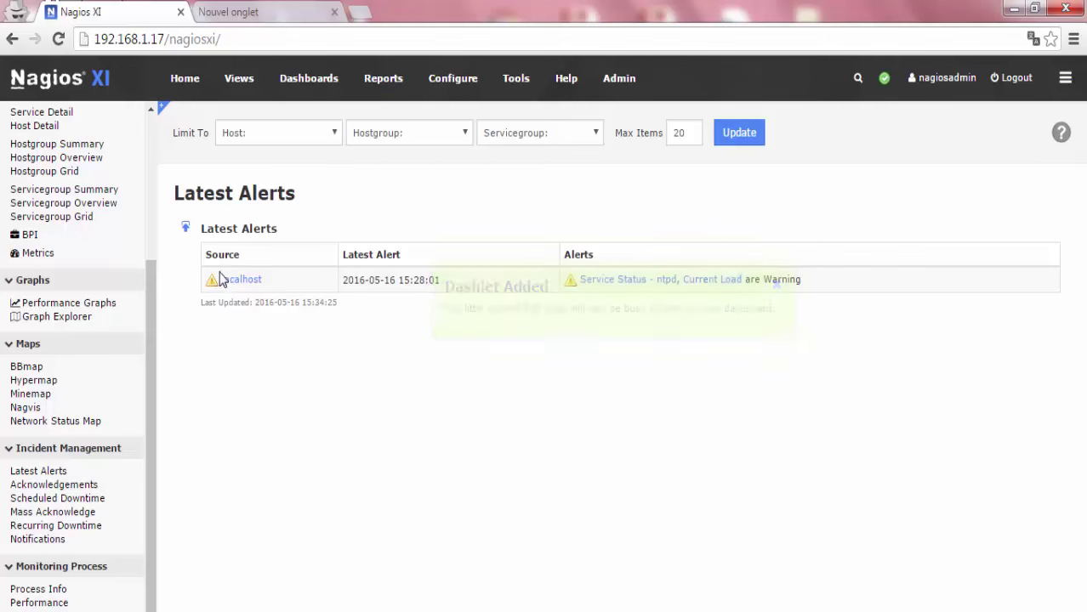
- Open the Dash-All dashboard and move the PING service group dashlet beside the SERVER dashlet so they no longer overlap
scroll(148, 328, "up", 3)
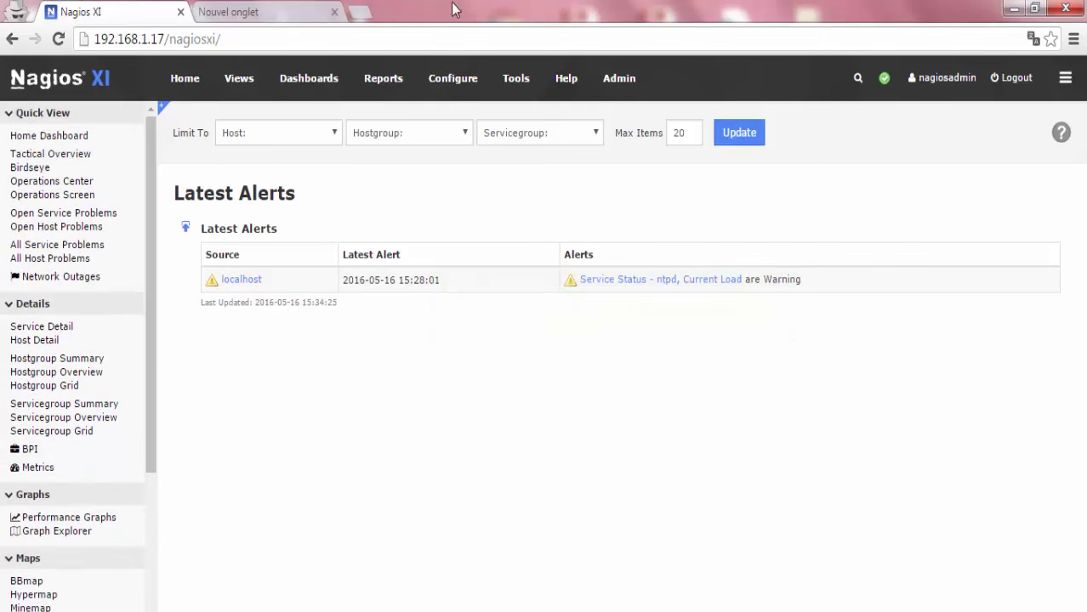
left_click(332, 86)
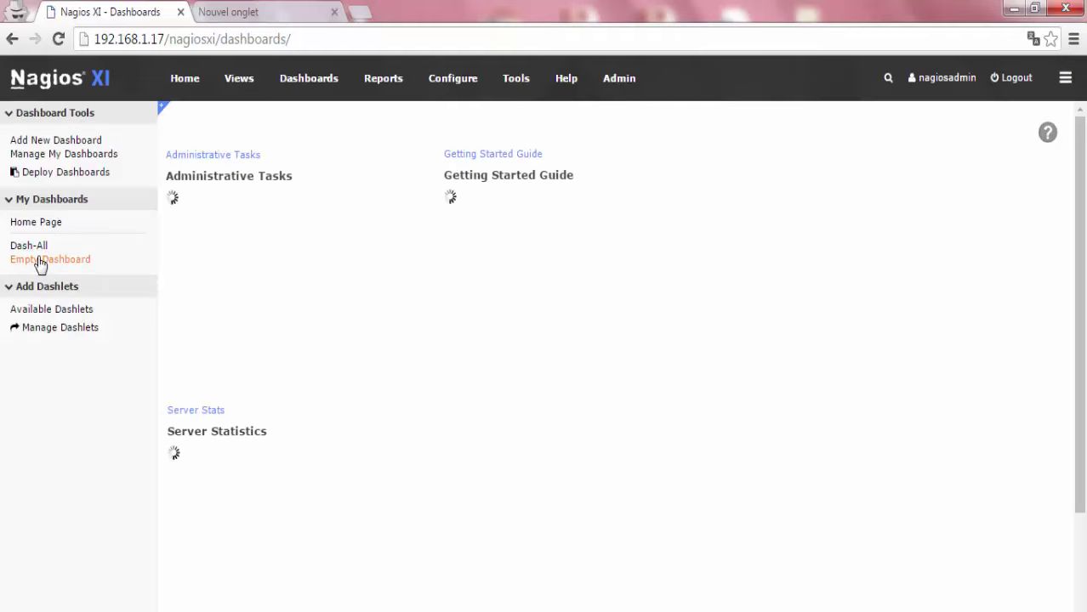
left_click(37, 248)
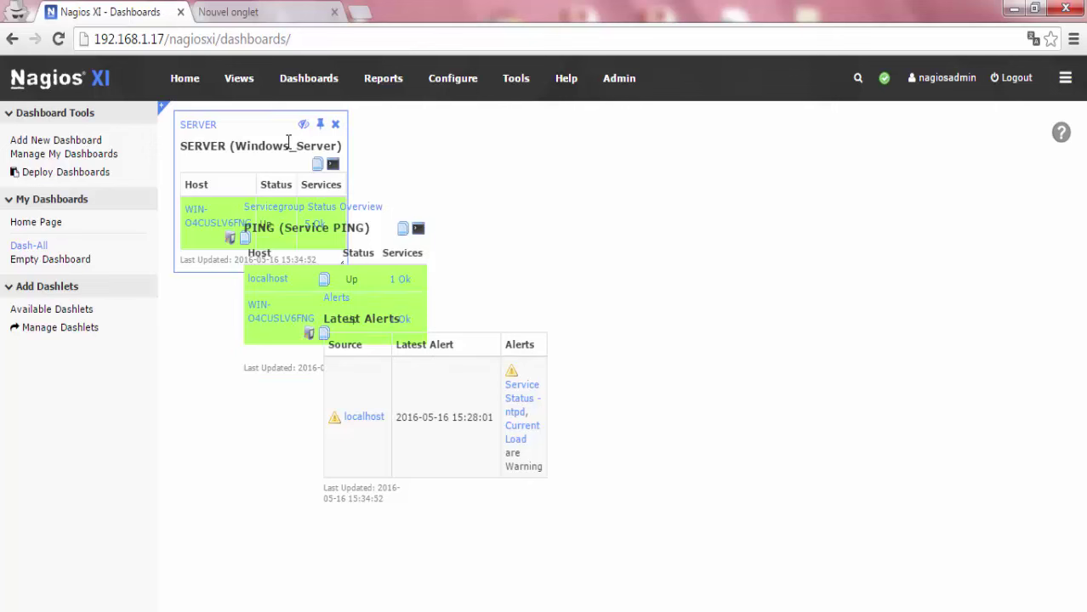
left_click_drag(364, 217, 554, 136)
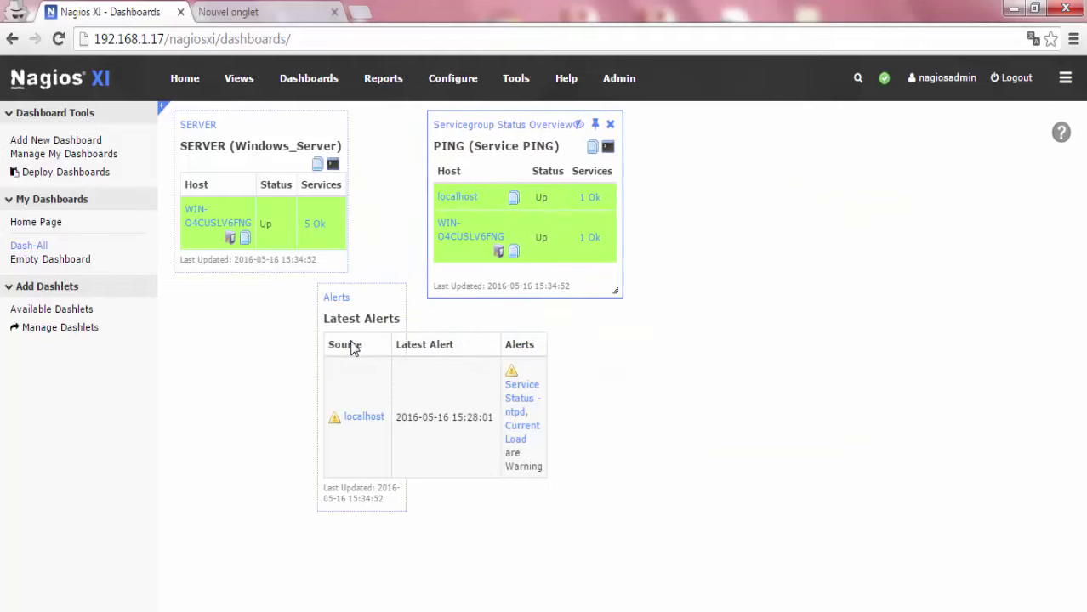
- Widen the Alerts dashlet so its table fits inside, and place it below the SERVER and PING dashlets
left_click_drag(355, 312, 711, 164)
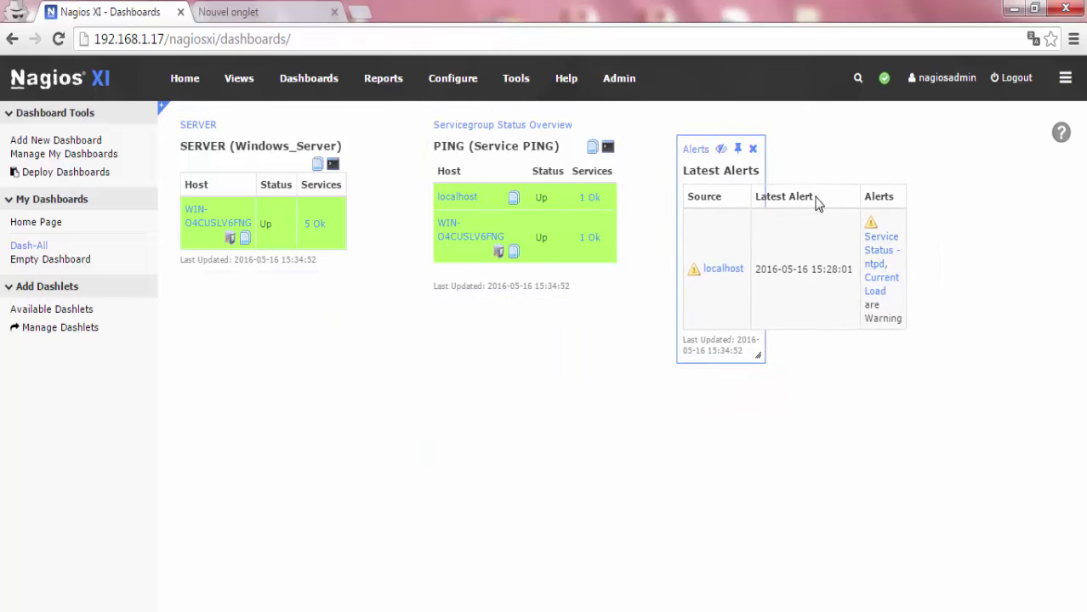
left_click_drag(765, 165, 1037, 172)
left_click_drag(847, 175, 387, 364)
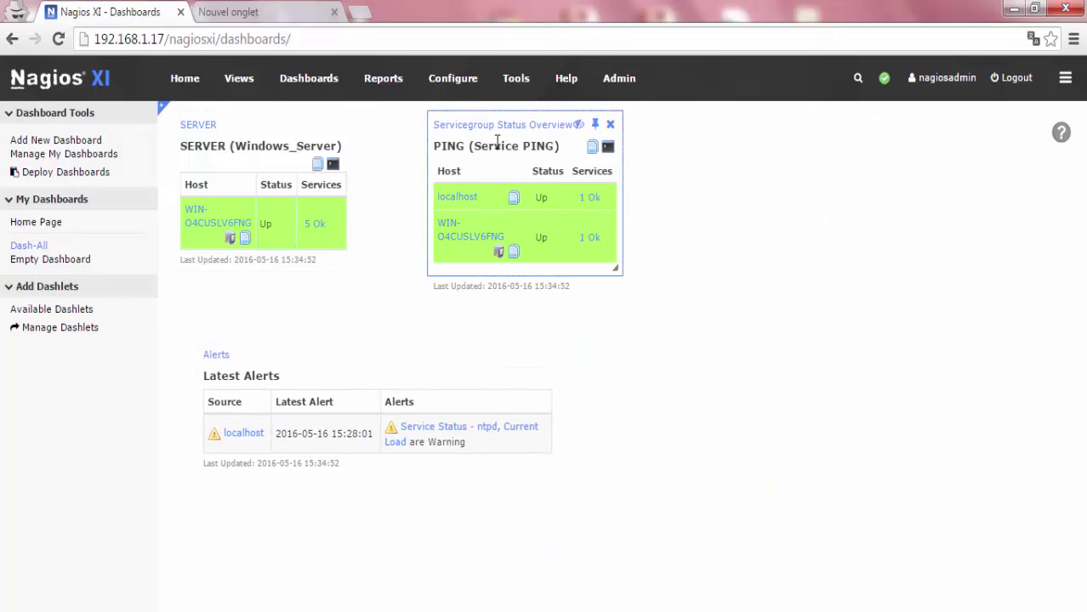
- Tighten the dashboard layout by moving the PING dashlet closer to SERVER and the Alerts dashlet slightly up beneath them
left_click_drag(486, 133, 425, 134)
mouse_move(311, 272)
left_mouse_down()
mouse_move(311, 287)
mouse_move(320, 275)
left_mouse_up()
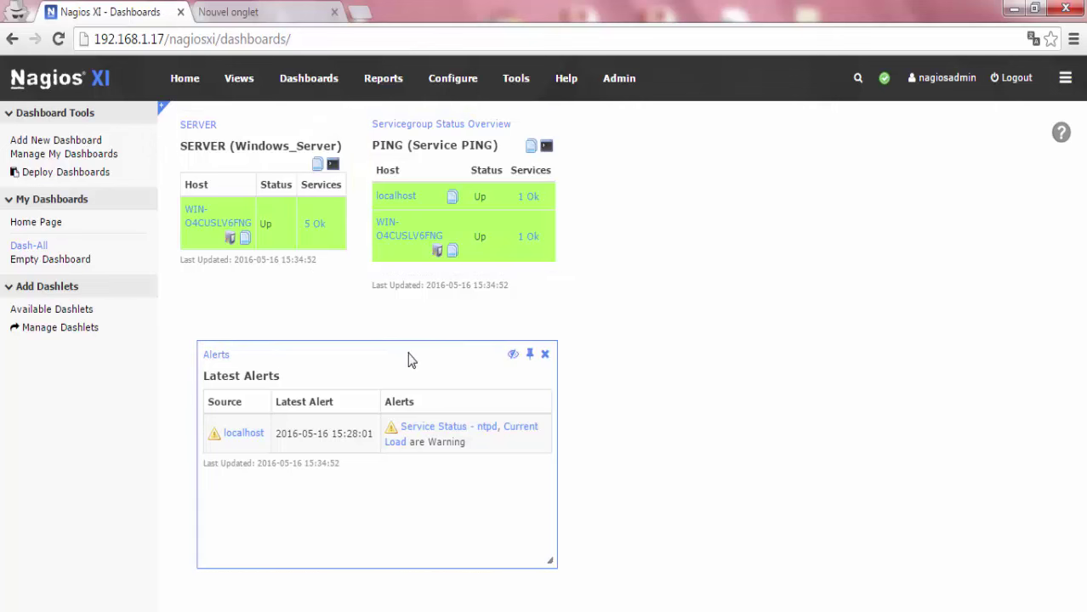
left_click_drag(407, 360, 402, 336)
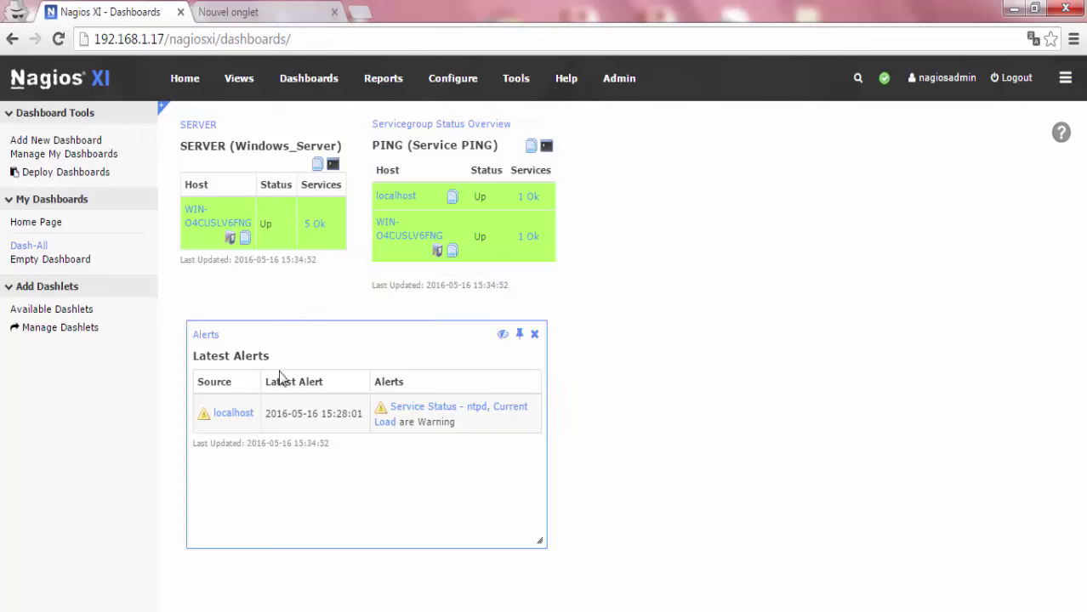
- Find the World Time Clock among the available dashlets and bring up the form for adding it to a dashboard
left_click(73, 311)
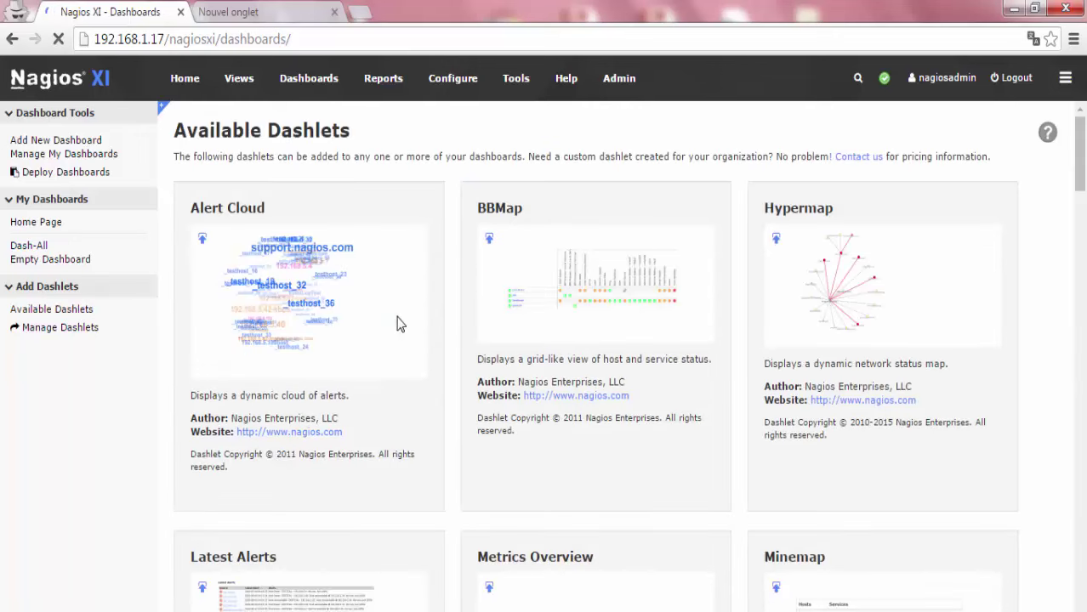
scroll(391, 284, "down", 3)
scroll(391, 284, "down", 1)
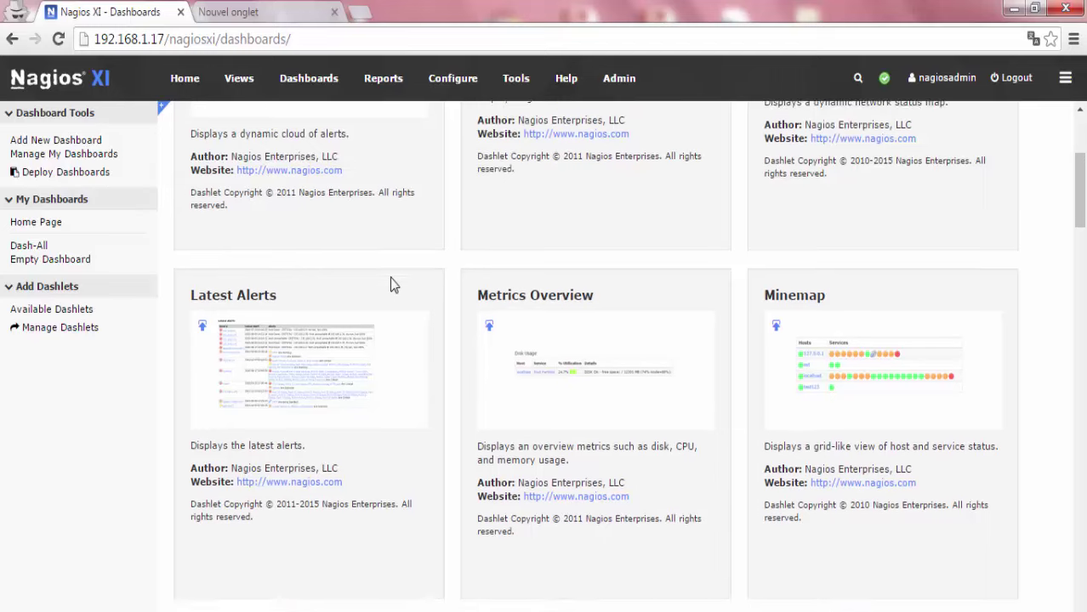
scroll(391, 285, "down", 7)
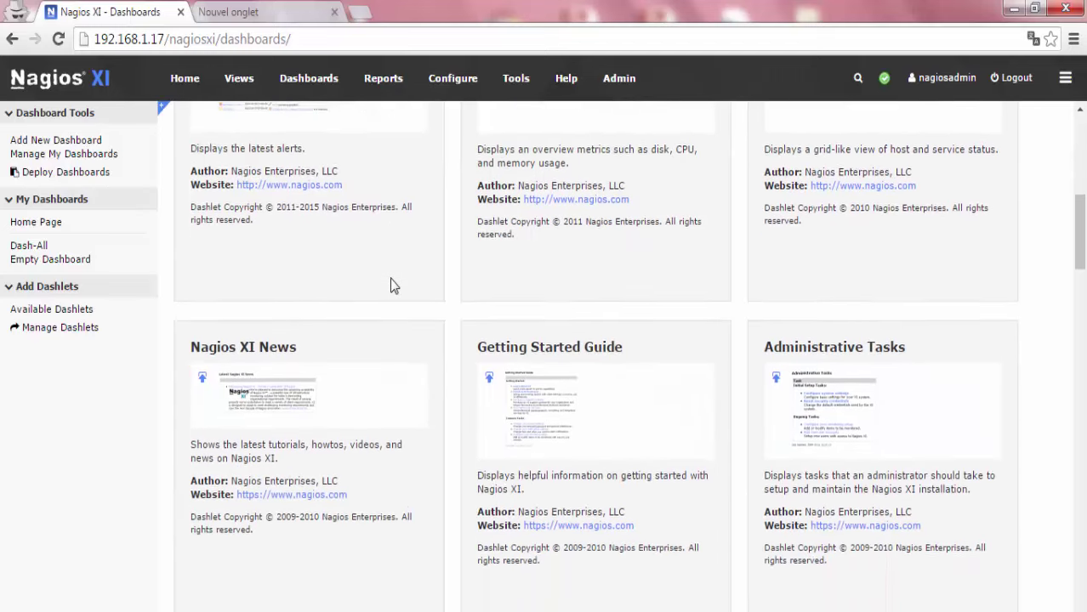
scroll(391, 285, "down", 6)
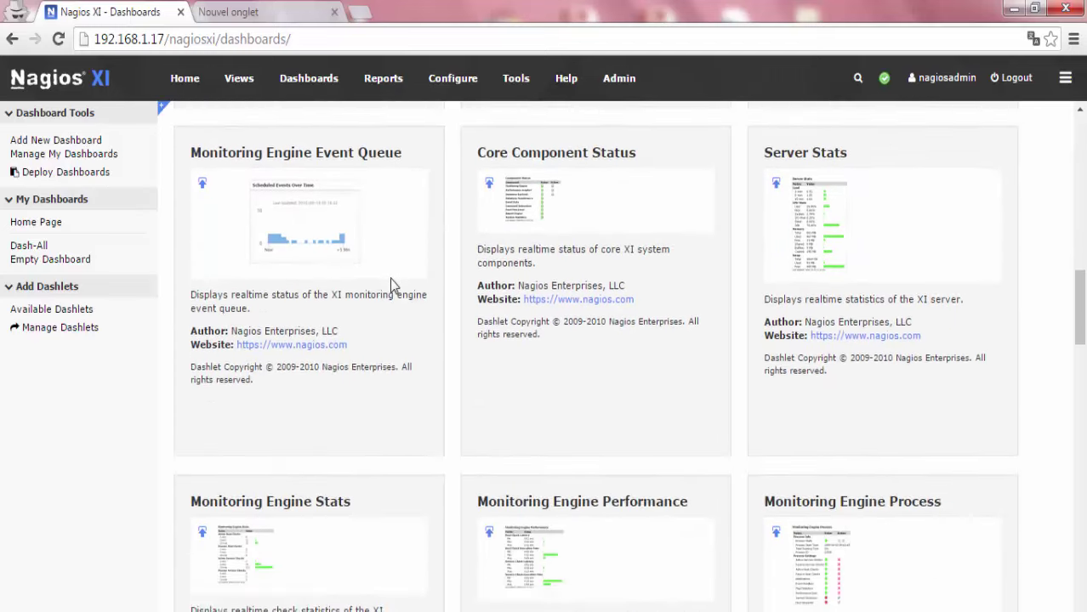
scroll(391, 288, "down", 5)
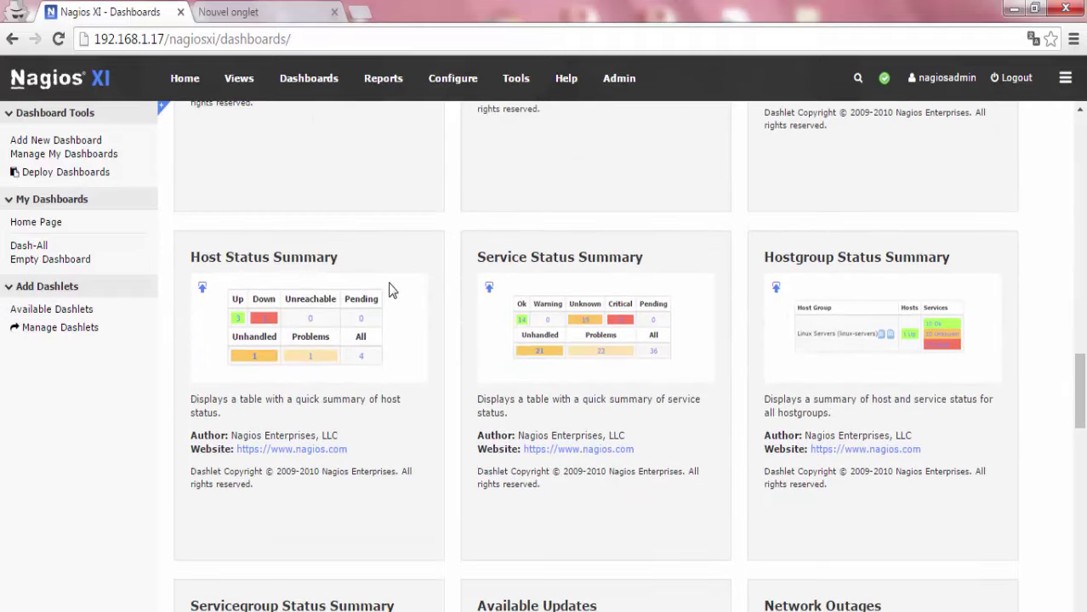
scroll(391, 289, "down", 7)
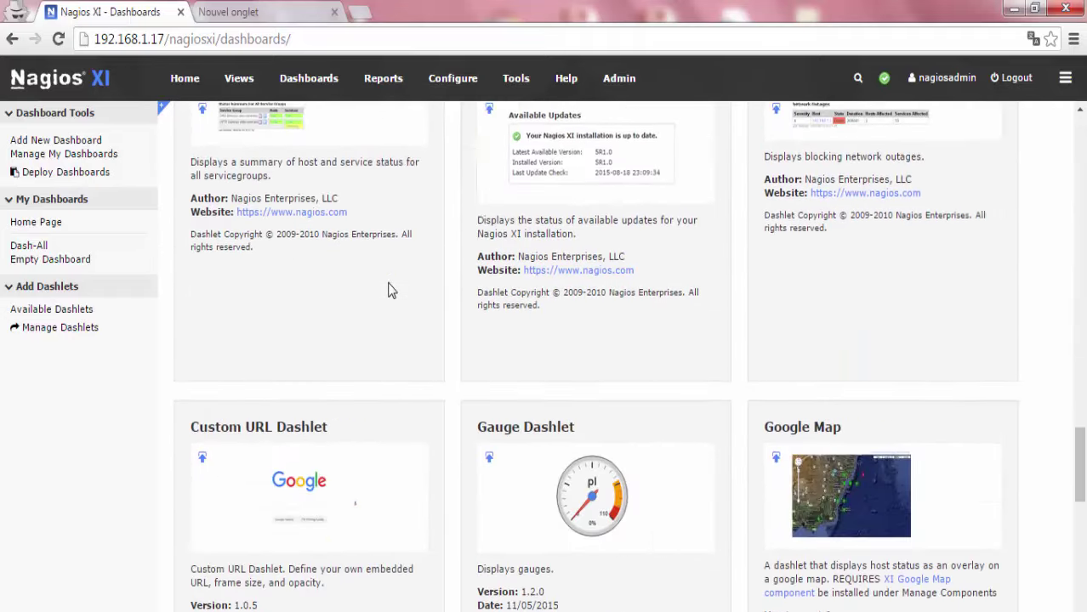
scroll(387, 292, "down", 7)
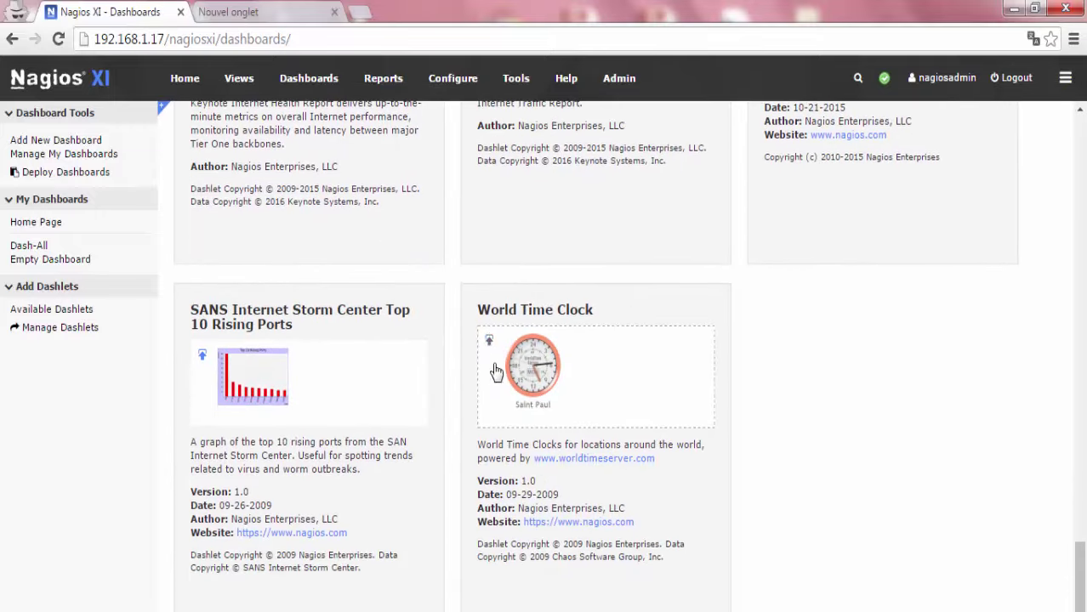
left_click(489, 340)
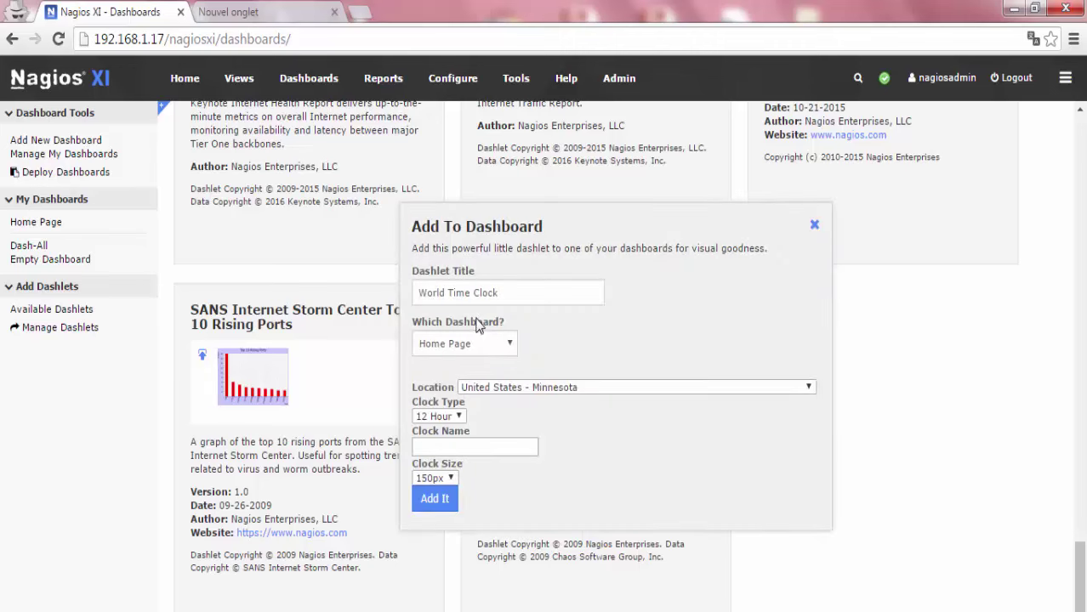
- Set the location of the World Time Clock dashlet to France
left_click(500, 387)
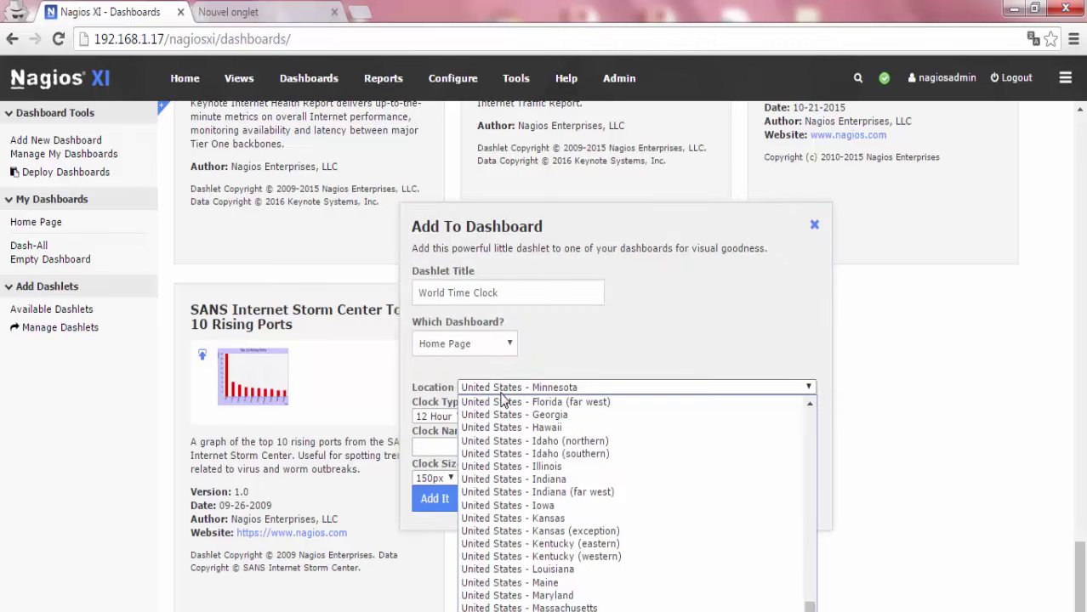
type("fr")
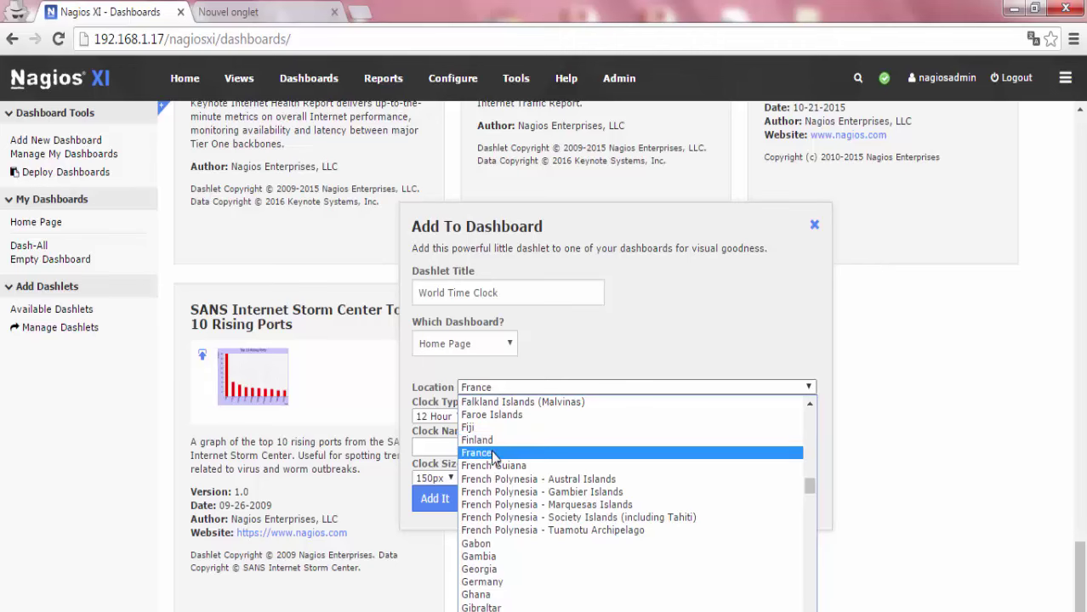
left_click(470, 451)
- Title the clock dashlet FRANCE and choose Dash-All as its target dashboard
triple_click(484, 293)
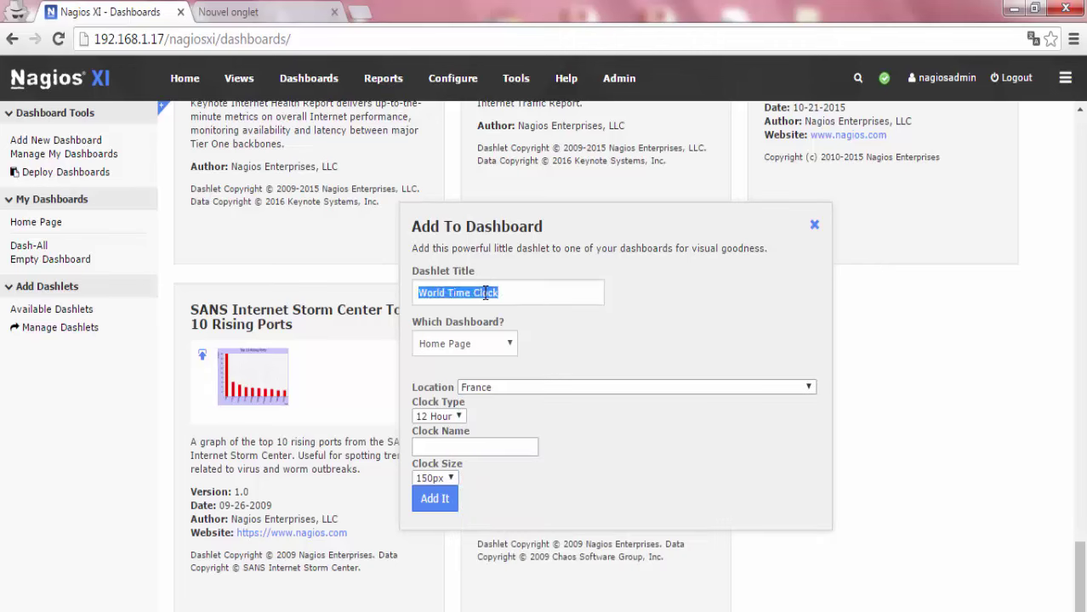
left_click(519, 294)
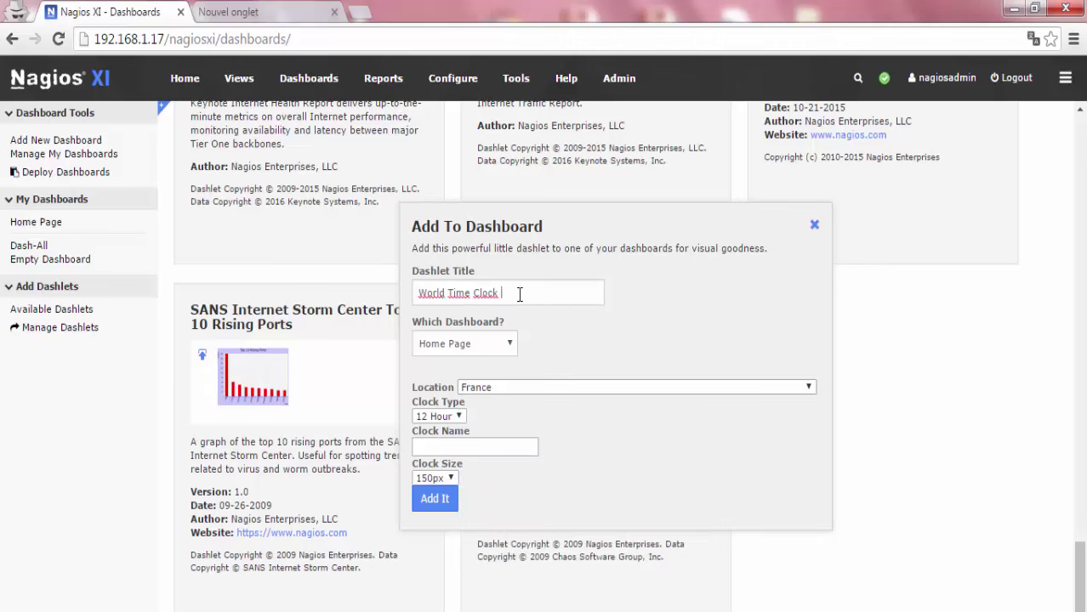
type("-")
triple_click(519, 294)
type("FRANCE")
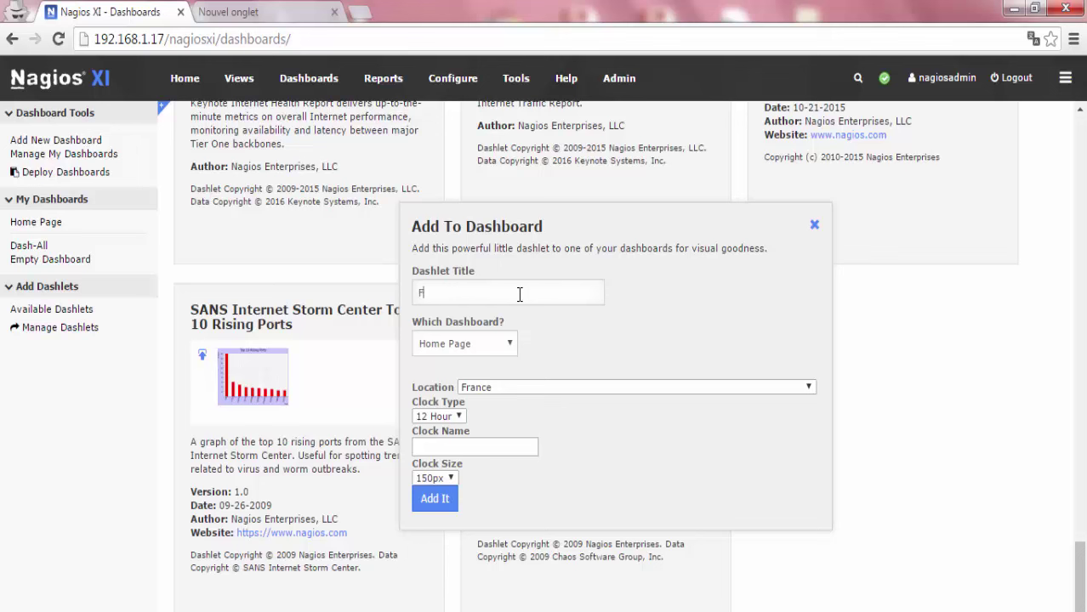
left_click(506, 345)
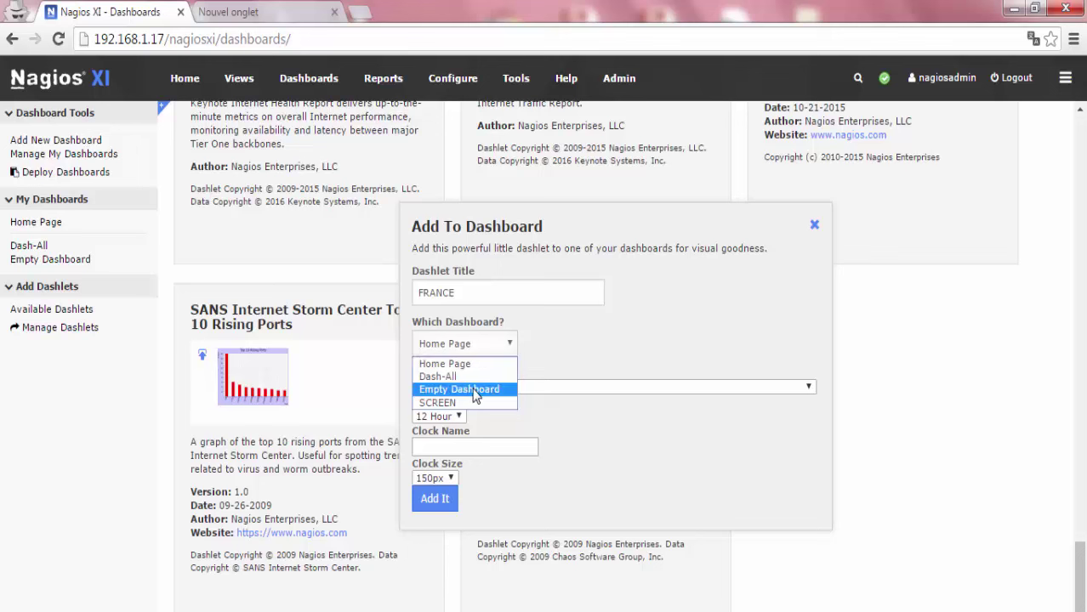
left_click(440, 376)
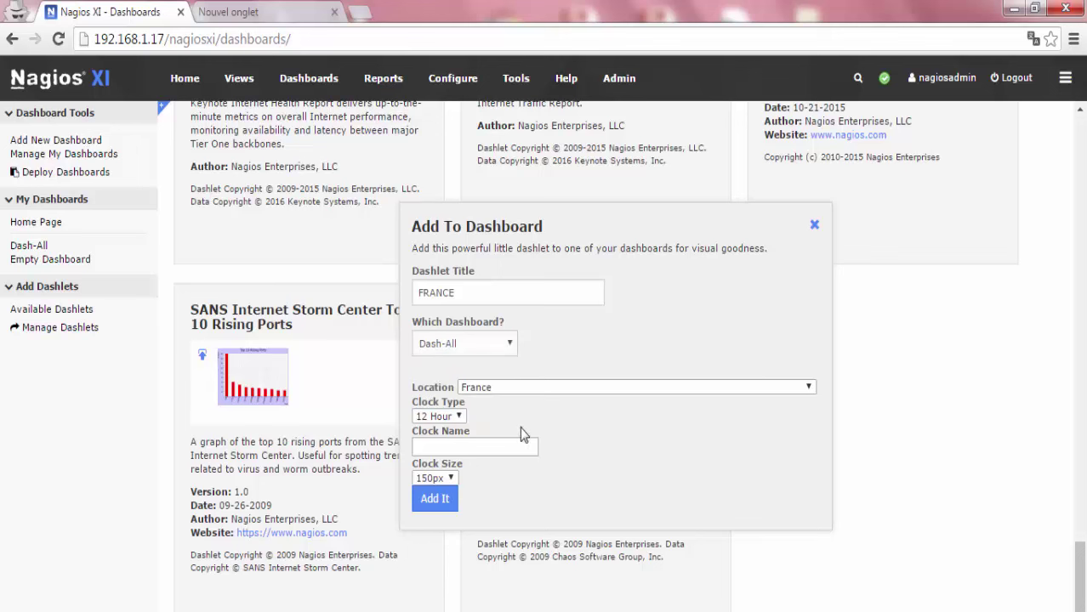